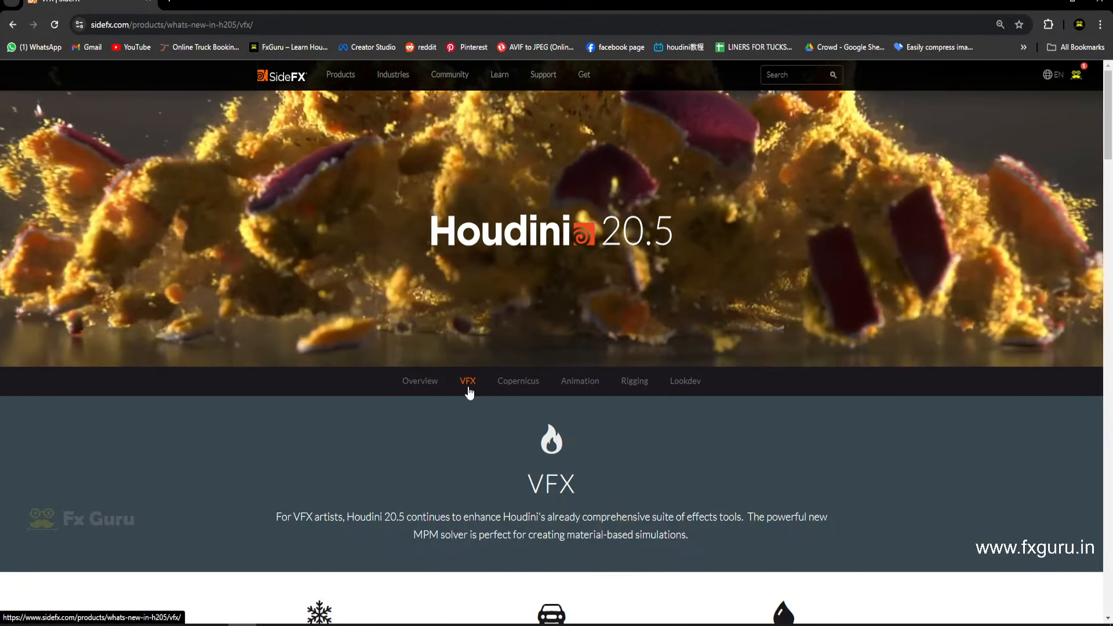
Step: Skim the VFX overview of the Houdini 20.5 release pages and look at the Animation page
{"action": "scroll", "coordinate": [509, 417], "scroll_direction": "down", "scroll_amount": 1}
{"action": "scroll", "coordinate": [509, 412], "scroll_direction": "down", "scroll_amount": 6}
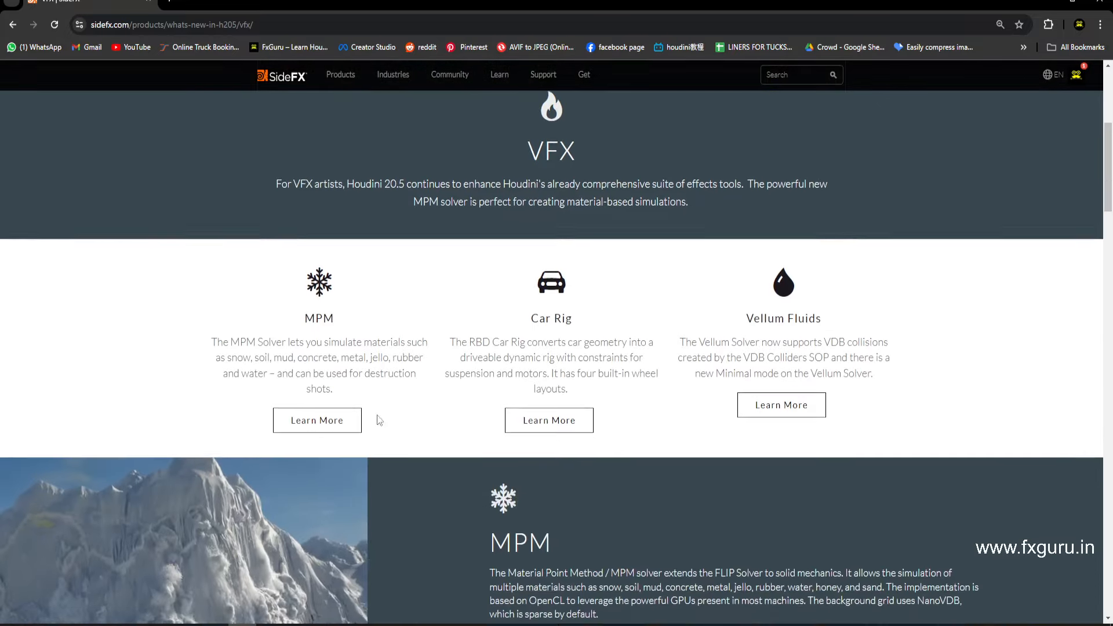
{"action": "scroll", "coordinate": [558, 344], "scroll_direction": "up", "scroll_amount": 4}
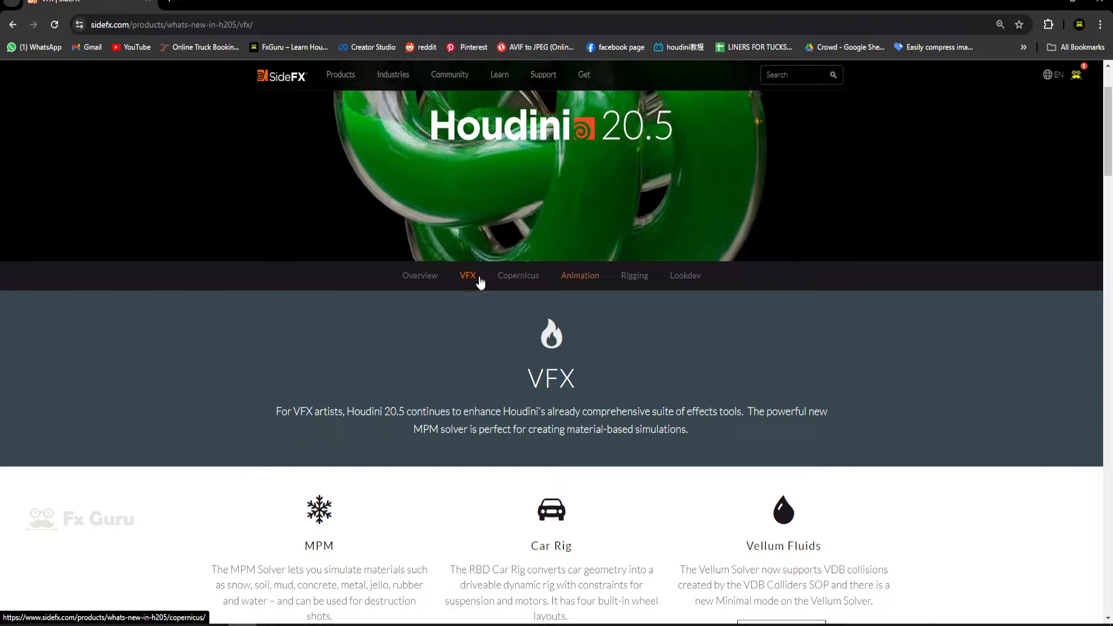
{"action": "scroll", "coordinate": [510, 351], "scroll_direction": "up", "scroll_amount": 2}
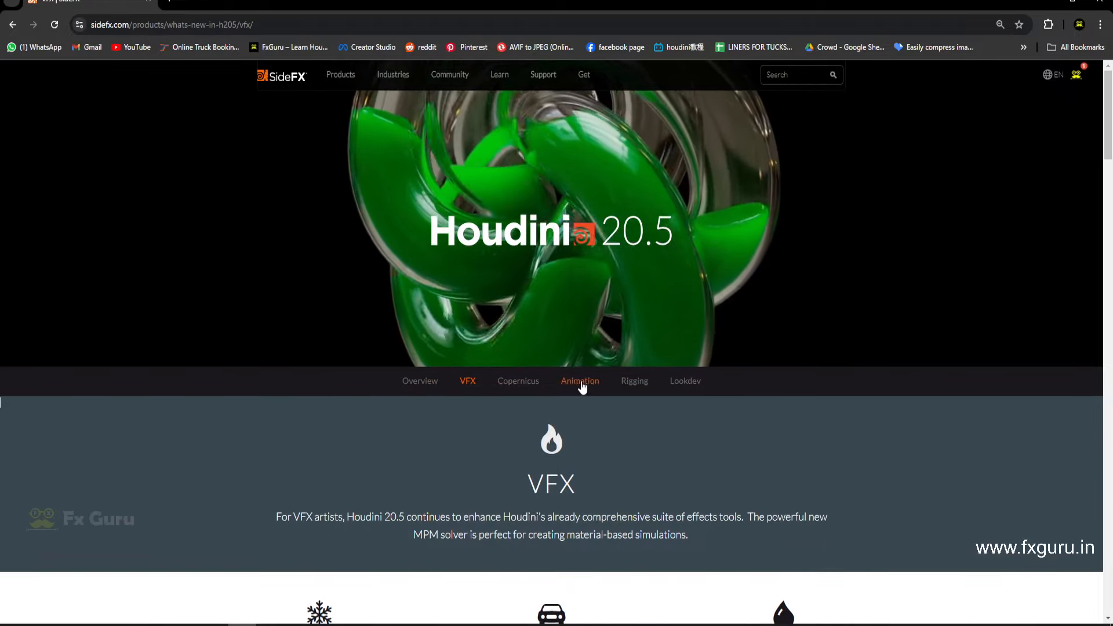
{"action": "left_click", "coordinate": [586, 382]}
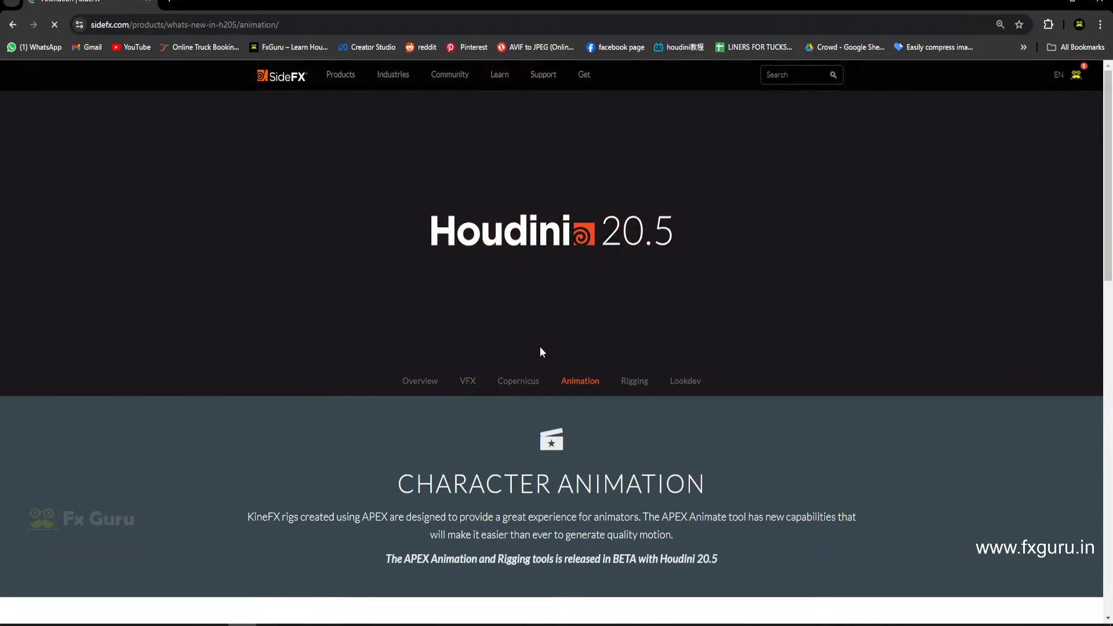
{"action": "scroll", "coordinate": [540, 348], "scroll_direction": "down", "scroll_amount": 4}
Step: Return to the VFX page and read the MPM, Car Rig and Vellum Fluids summaries, including VDB collision support
{"action": "left_click", "coordinate": [468, 127]}
{"action": "scroll", "coordinate": [450, 298], "scroll_direction": "up", "scroll_amount": 6}
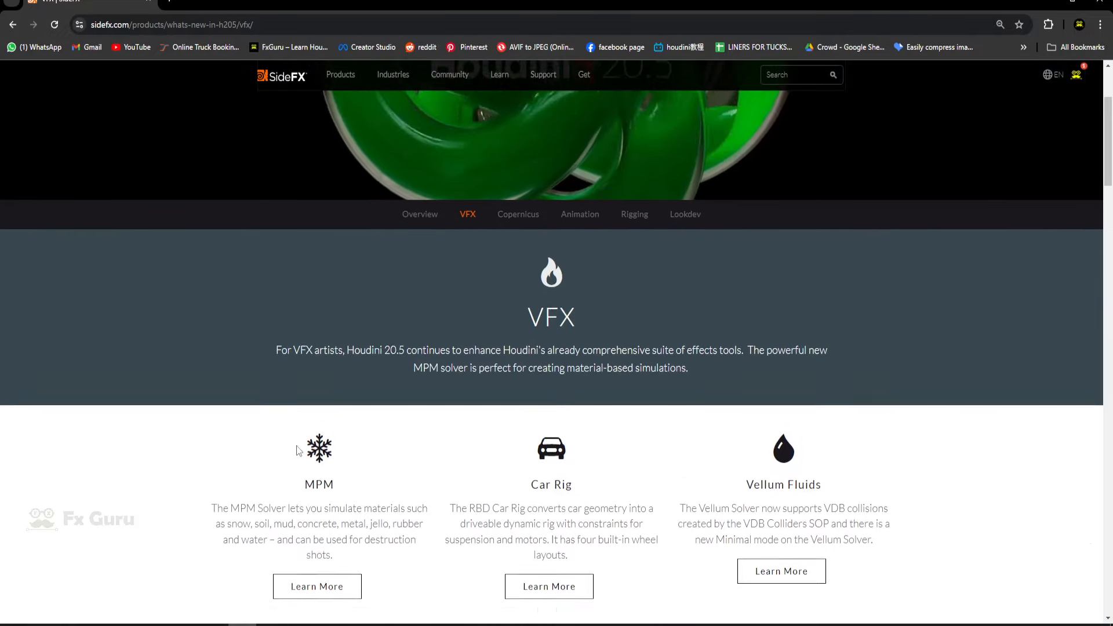
{"action": "scroll", "coordinate": [298, 452], "scroll_direction": "down", "scroll_amount": 2}
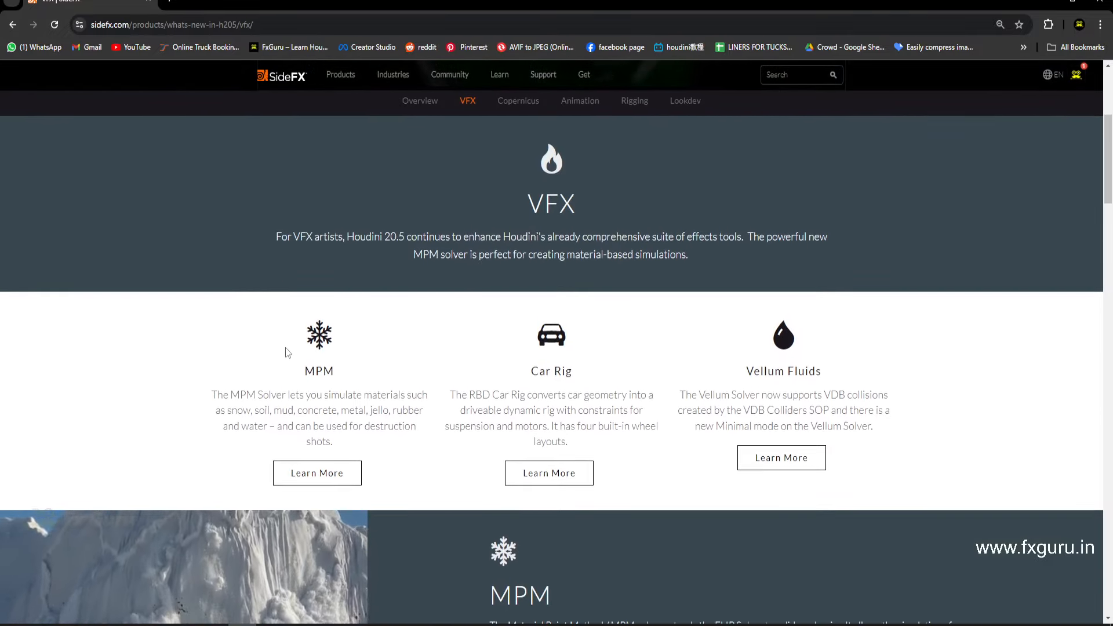
{"action": "left_click_drag", "start_coordinate": [424, 410], "coordinate": [358, 419]}
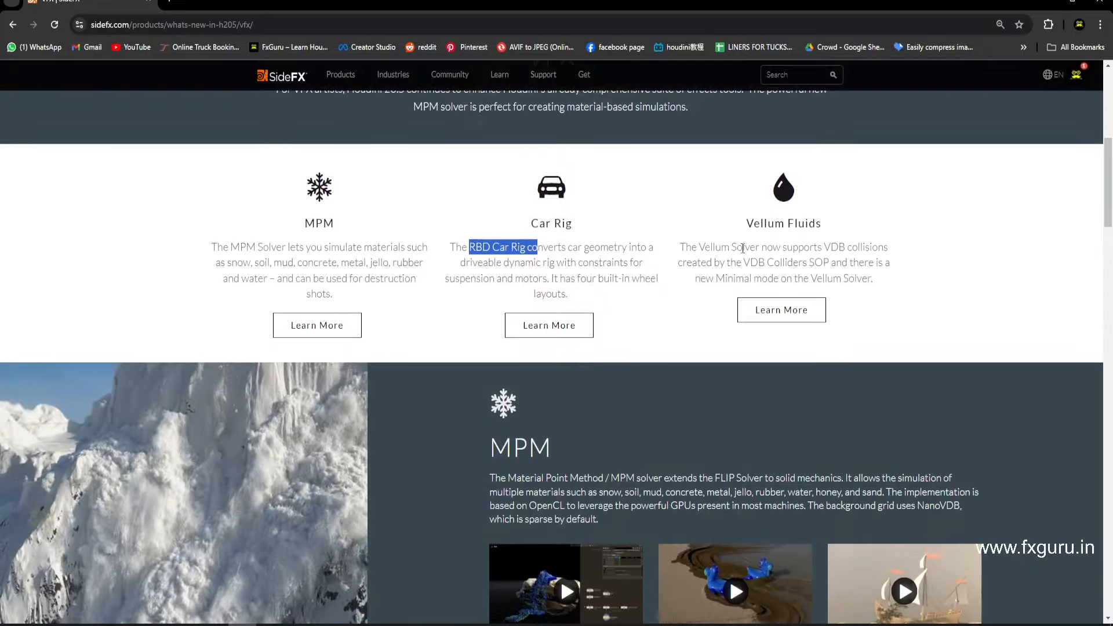
{"action": "left_click", "coordinate": [834, 247]}
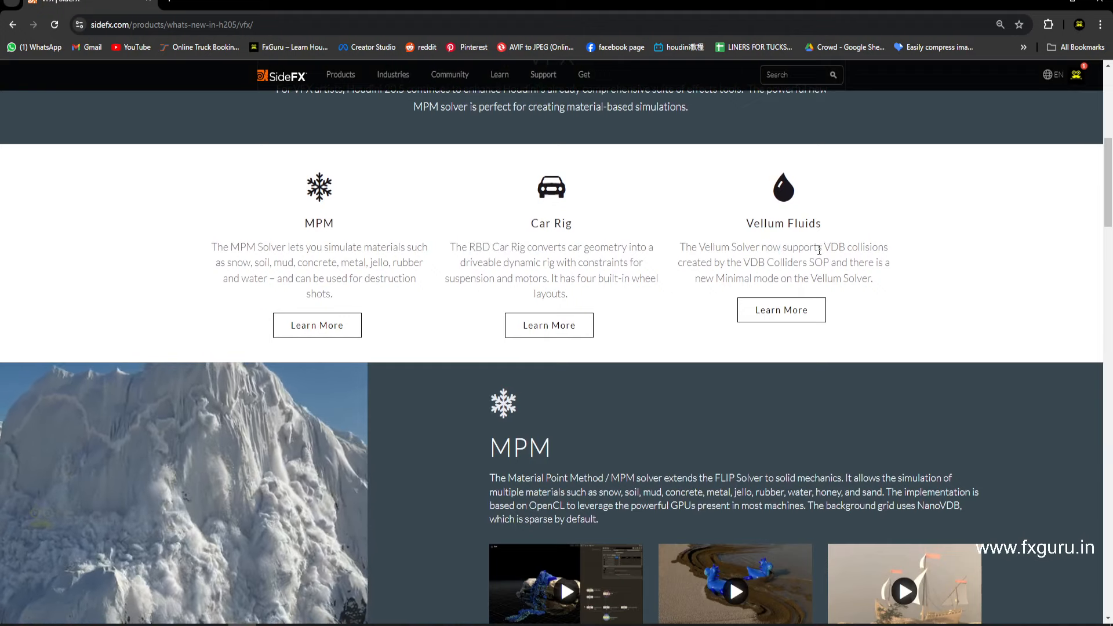
{"action": "left_click_drag", "start_coordinate": [822, 248], "coordinate": [897, 252]}
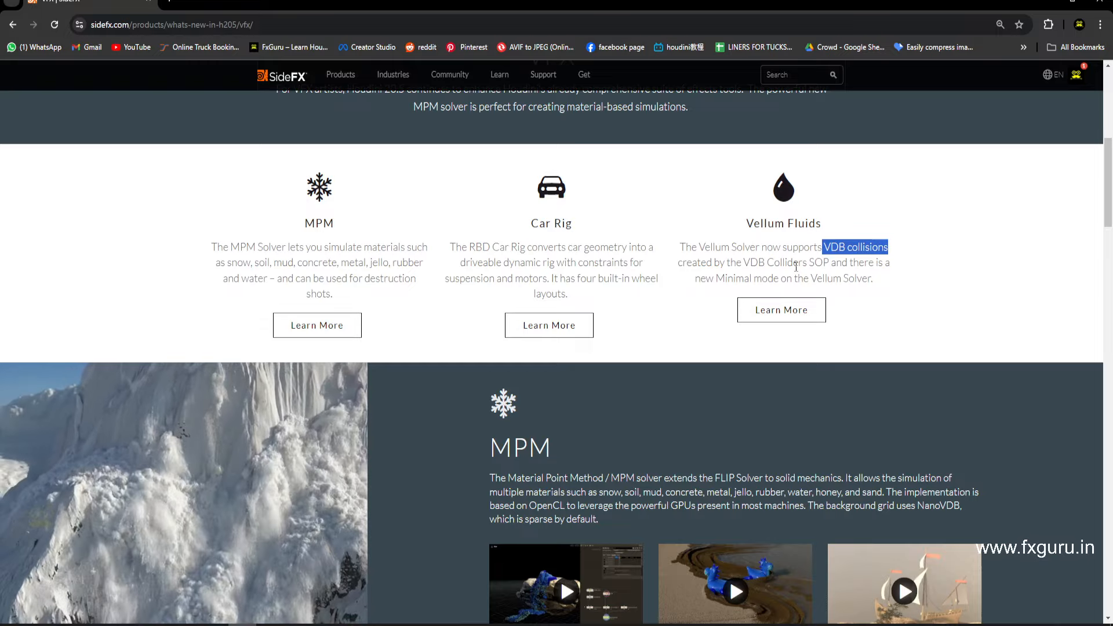
{"action": "left_click", "coordinate": [752, 265]}
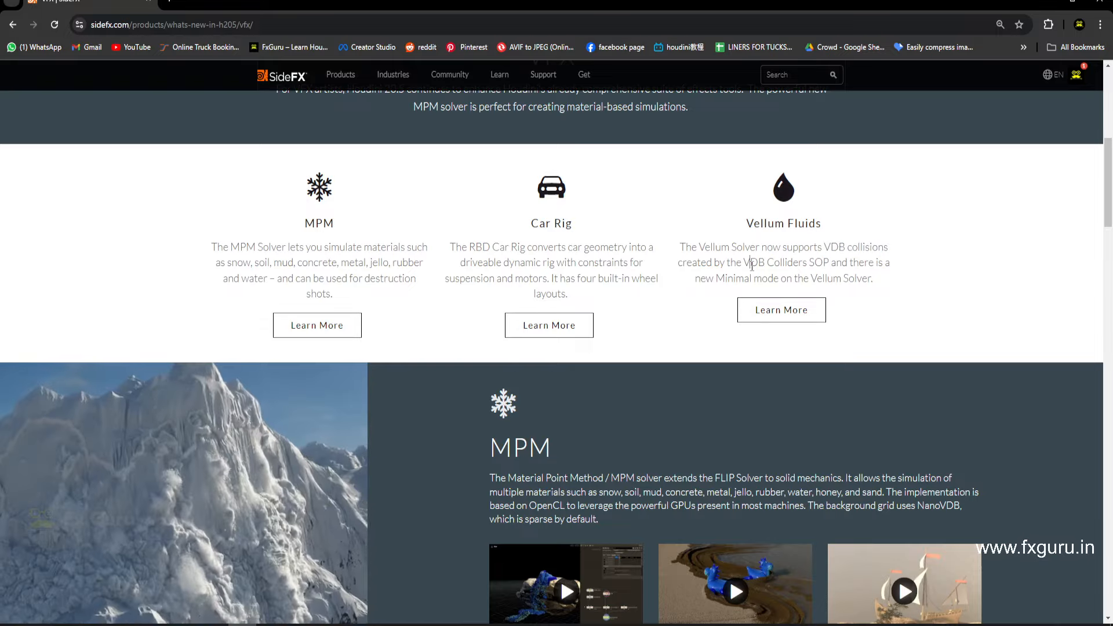
Step: View the Beach and Sand example videos in the MPM section and close the video viewer
{"action": "scroll", "coordinate": [752, 265], "scroll_direction": "down", "scroll_amount": 3}
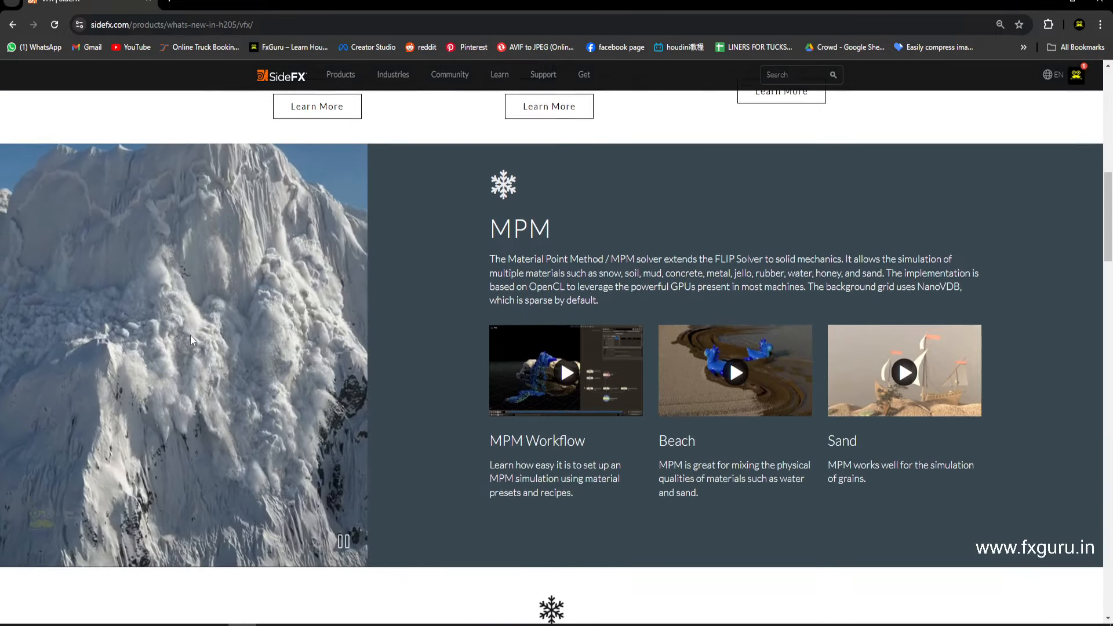
{"action": "scroll", "coordinate": [190, 335], "scroll_direction": "up", "scroll_amount": 1}
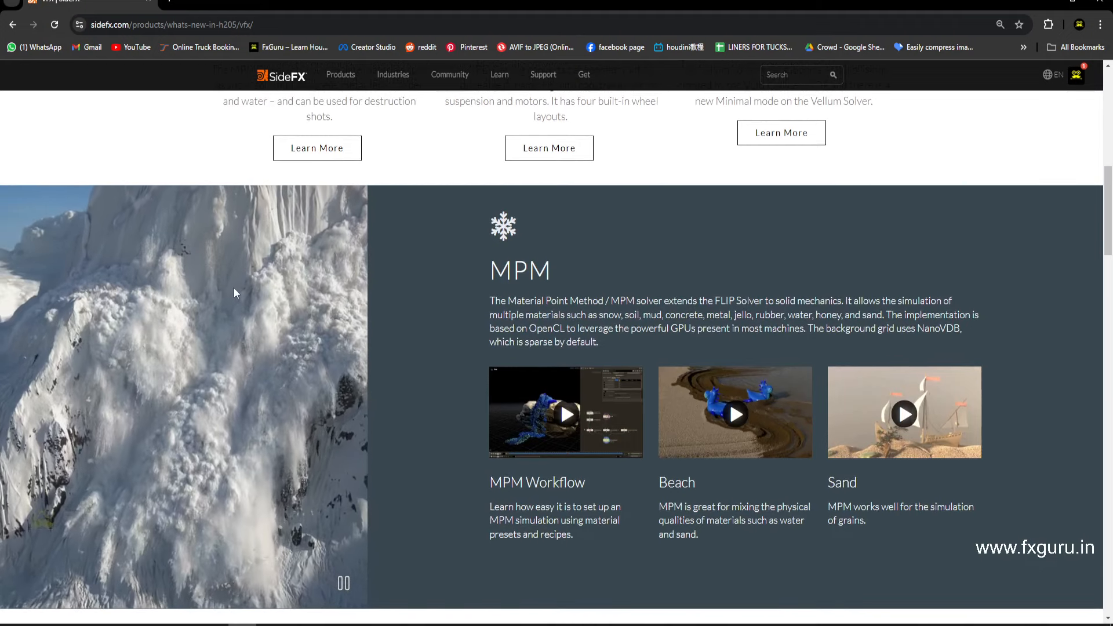
{"action": "left_click", "coordinate": [735, 414]}
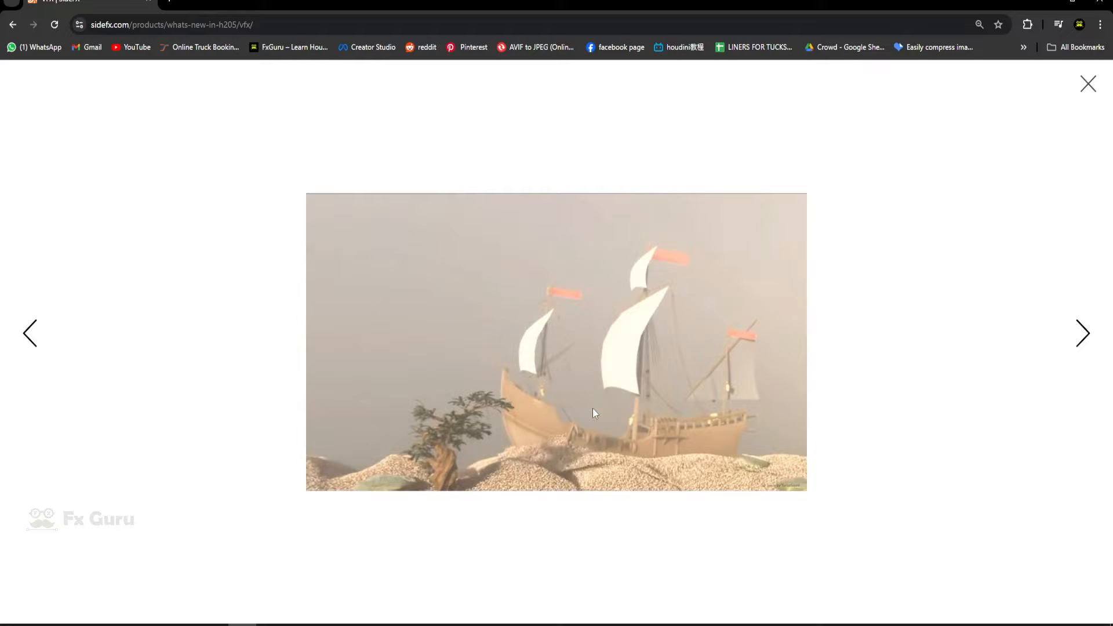
{"action": "left_click", "coordinate": [873, 413]}
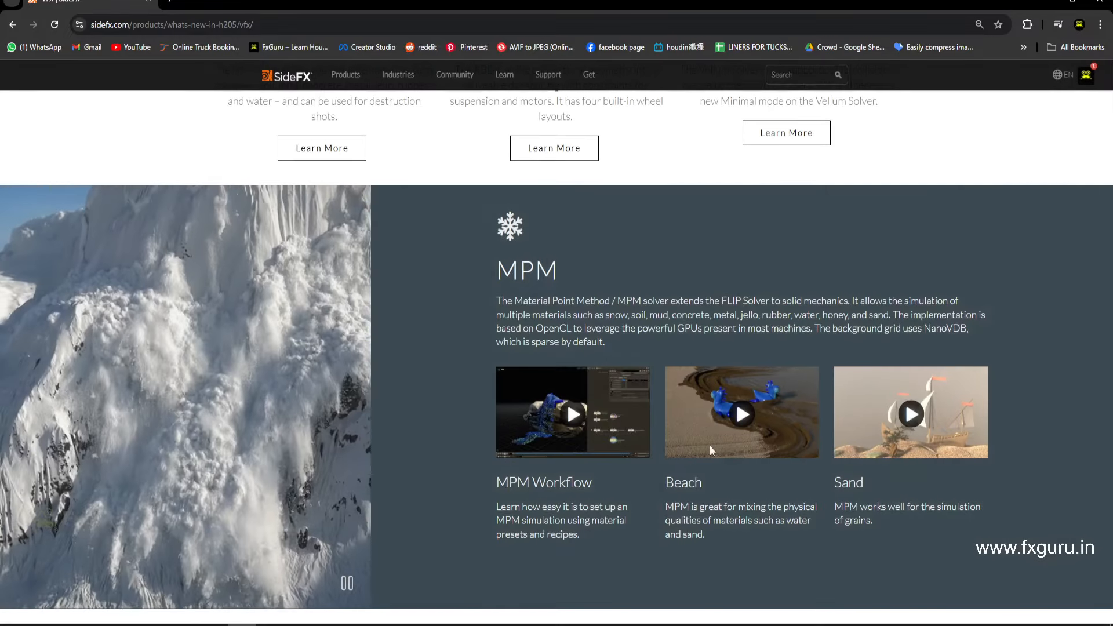
Step: Examine the MPM Snow FX section, watch its Snow Plow video and close it
{"action": "scroll", "coordinate": [449, 433], "scroll_direction": "down", "scroll_amount": 5}
{"action": "scroll", "coordinate": [447, 431], "scroll_direction": "down", "scroll_amount": 2}
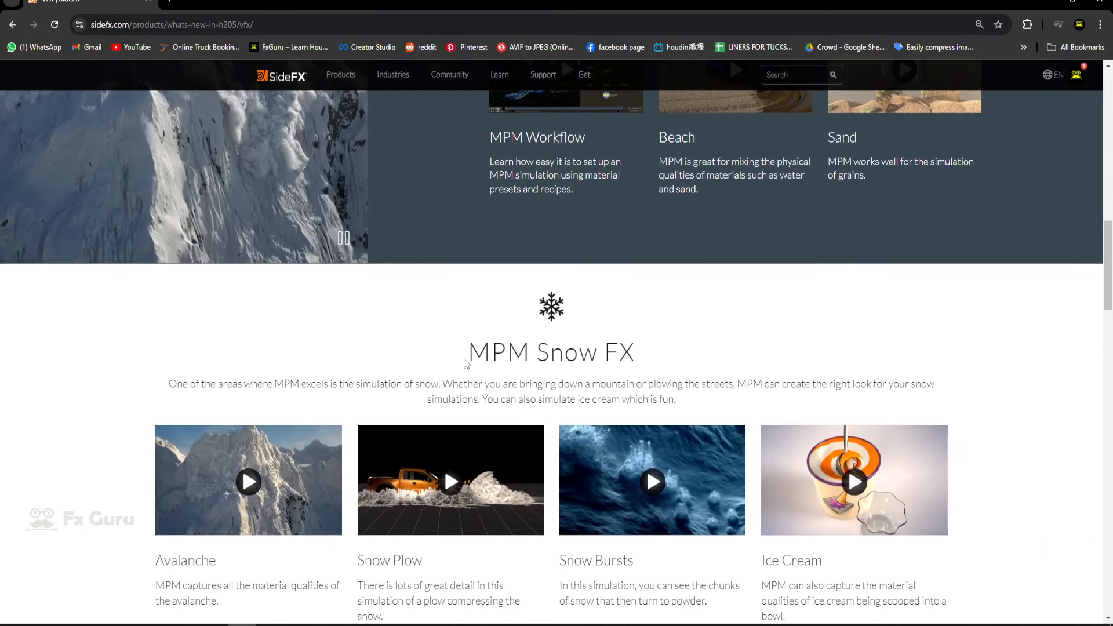
{"action": "left_click_drag", "start_coordinate": [465, 355], "coordinate": [641, 353]}
{"action": "scroll", "coordinate": [444, 389], "scroll_direction": "down", "scroll_amount": 2}
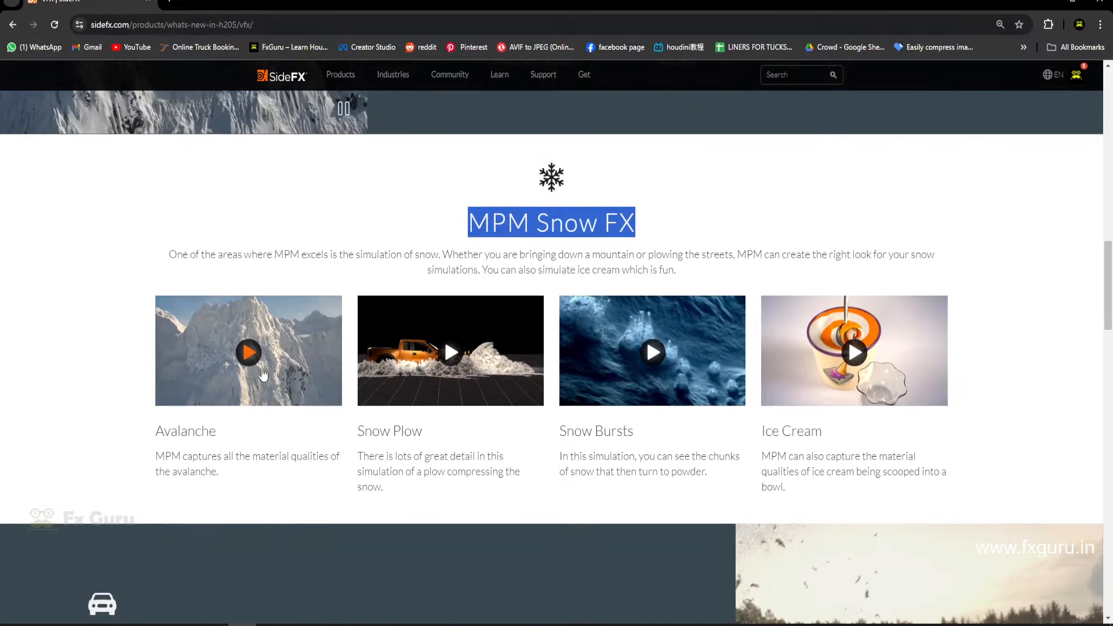
{"action": "left_click", "coordinate": [445, 385]}
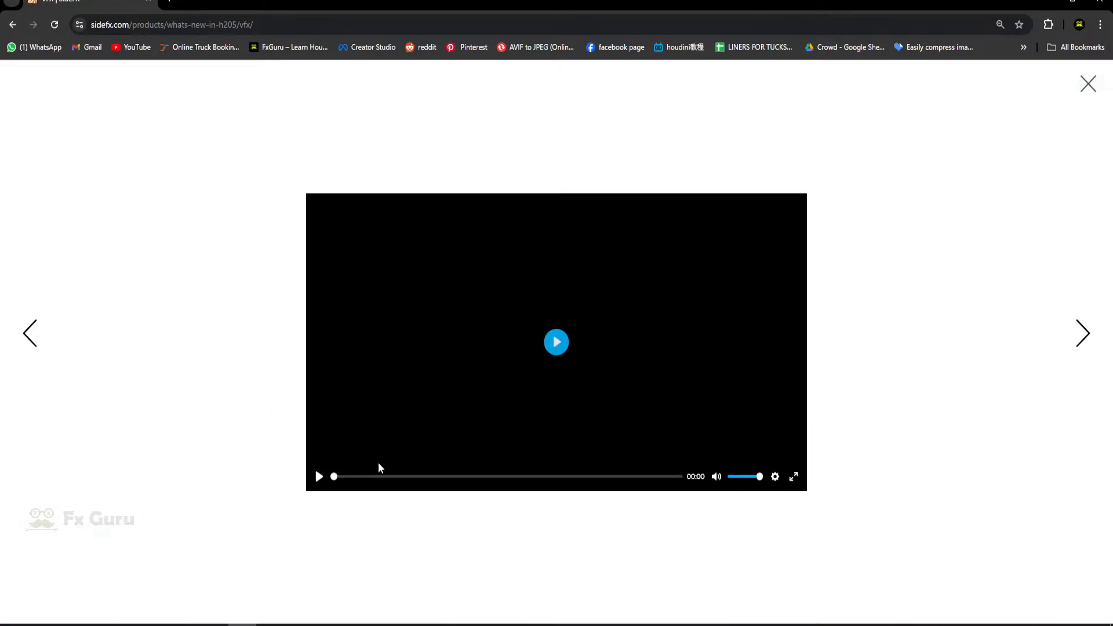
{"action": "left_click", "coordinate": [534, 398]}
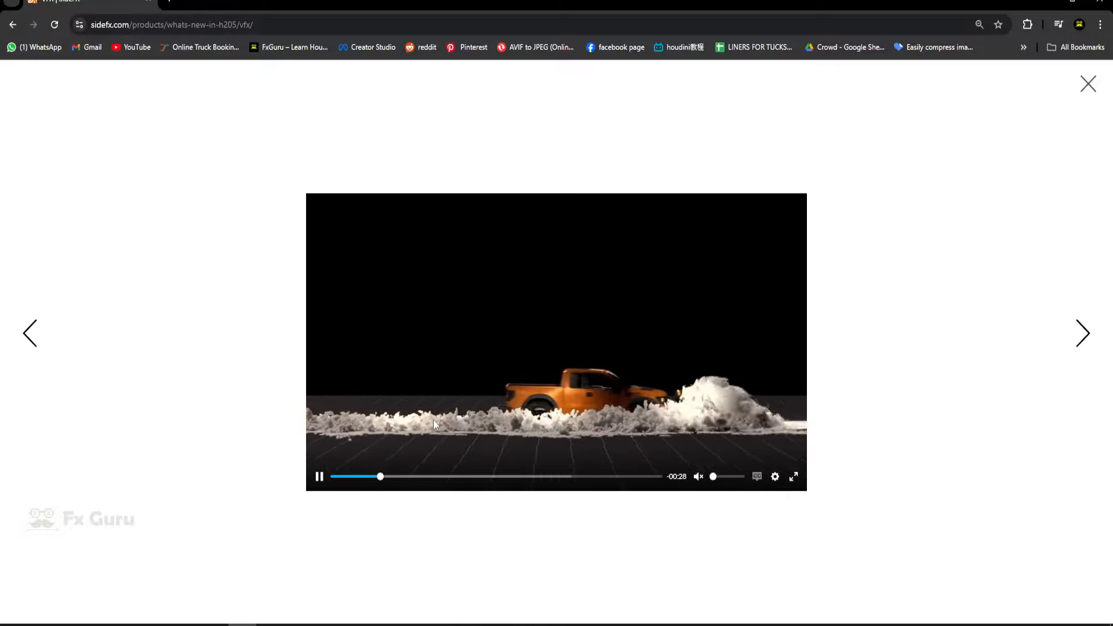
{"action": "left_click", "coordinate": [949, 435]}
Step: Read the MPM Car FX section with its Mud, Spinning Tire and Car Crash examples, and open the Spinning Tire video
{"action": "scroll", "coordinate": [502, 376], "scroll_direction": "down", "scroll_amount": 4}
{"action": "scroll", "coordinate": [501, 374], "scroll_direction": "down", "scroll_amount": 2}
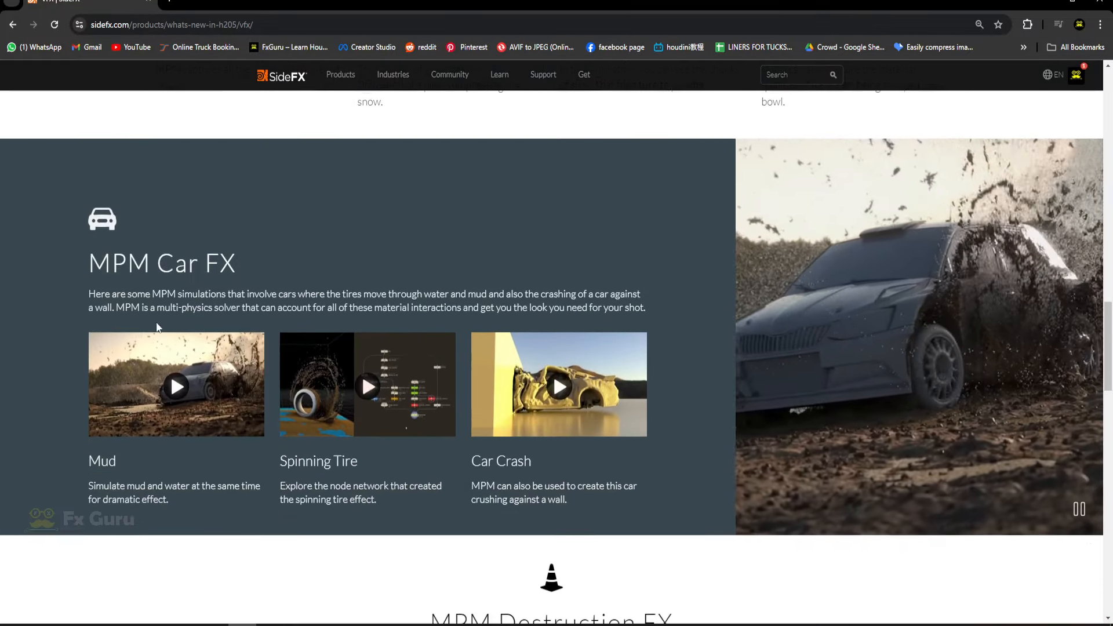
{"action": "left_click_drag", "start_coordinate": [89, 255], "coordinate": [345, 263]}
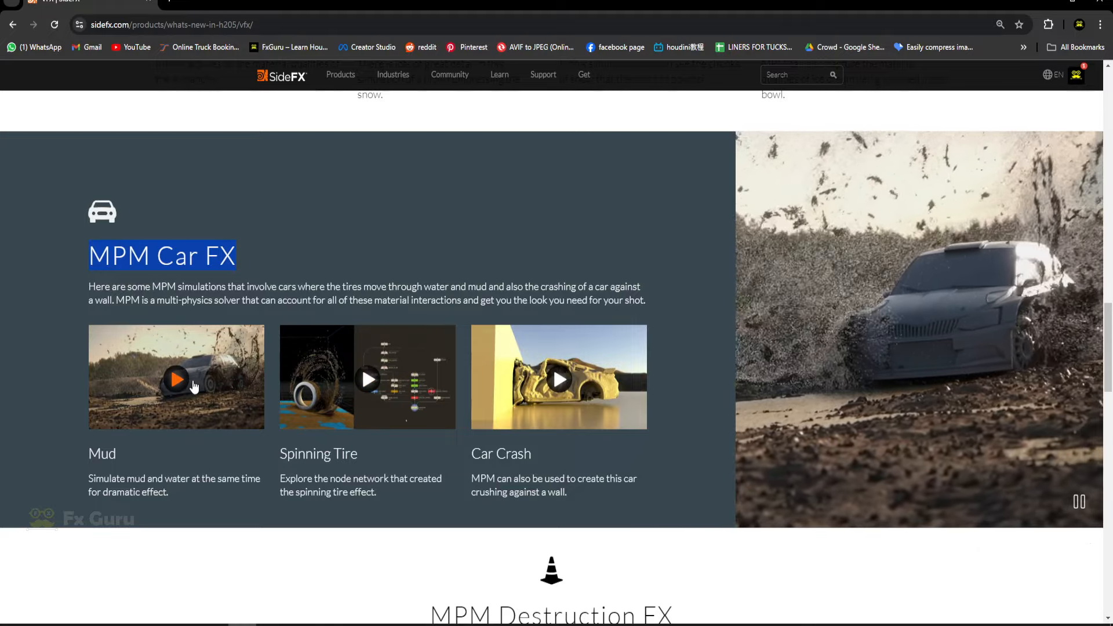
{"action": "left_click_drag", "start_coordinate": [100, 453], "coordinate": [131, 451]}
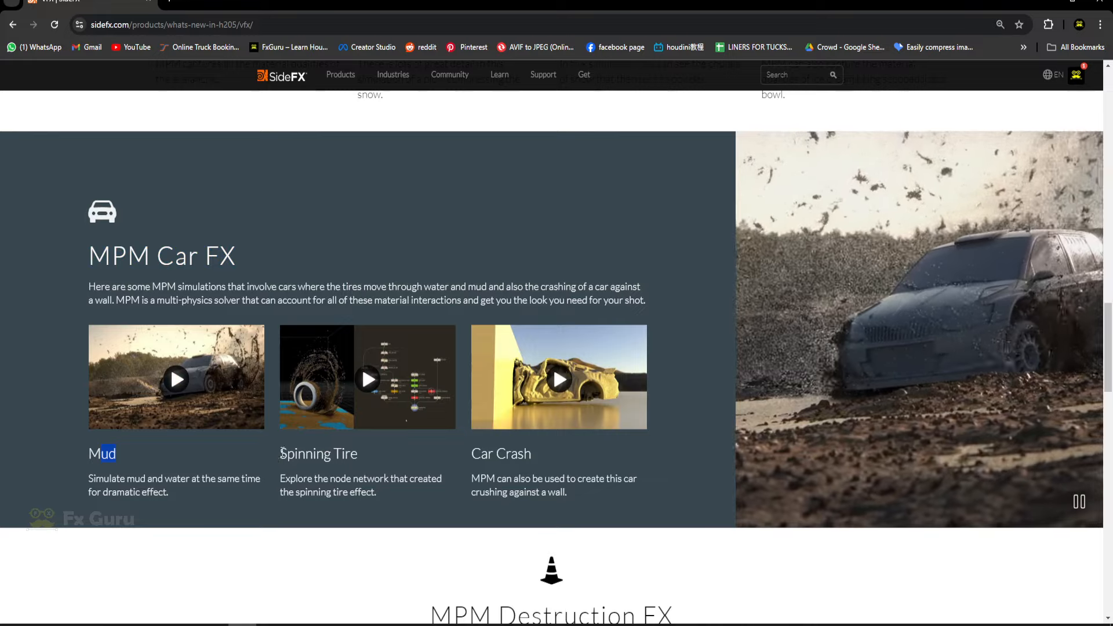
{"action": "left_click_drag", "start_coordinate": [278, 453], "coordinate": [384, 454]}
{"action": "left_click", "coordinate": [403, 444]}
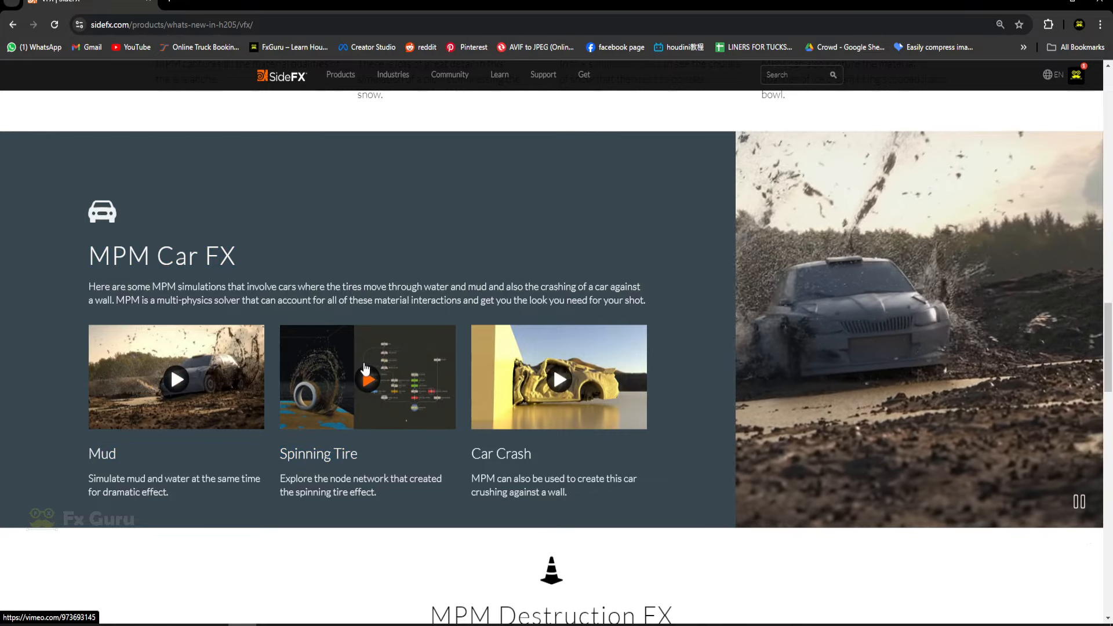
{"action": "left_click", "coordinate": [372, 373]}
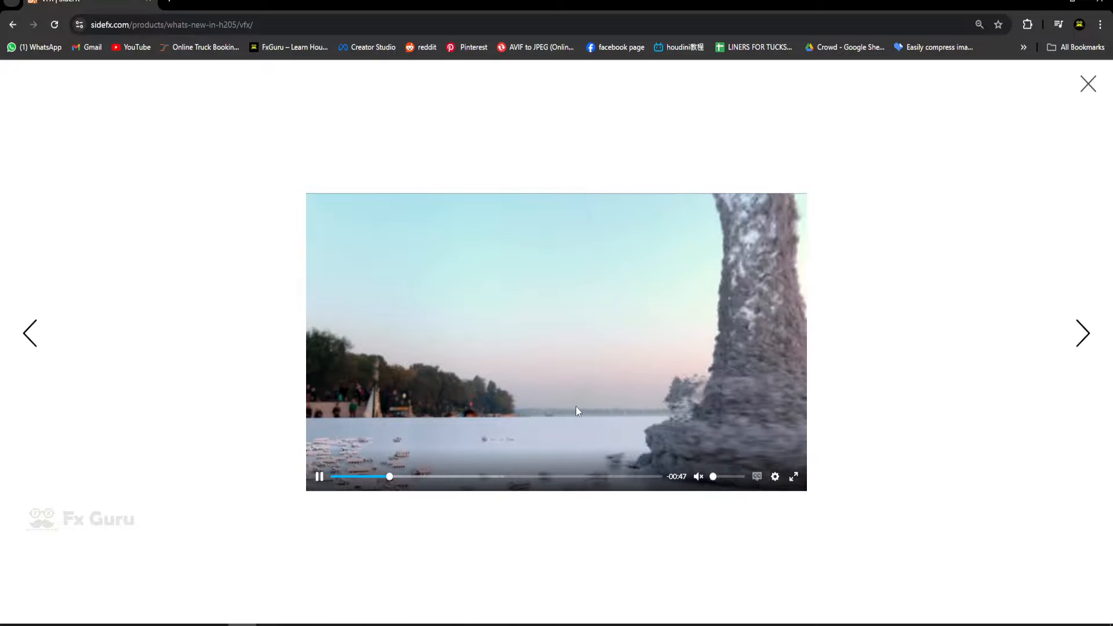
Step: View the Tornado and Metal videos in the MPM Destruction FX section and close them
{"action": "left_click", "coordinate": [872, 425]}
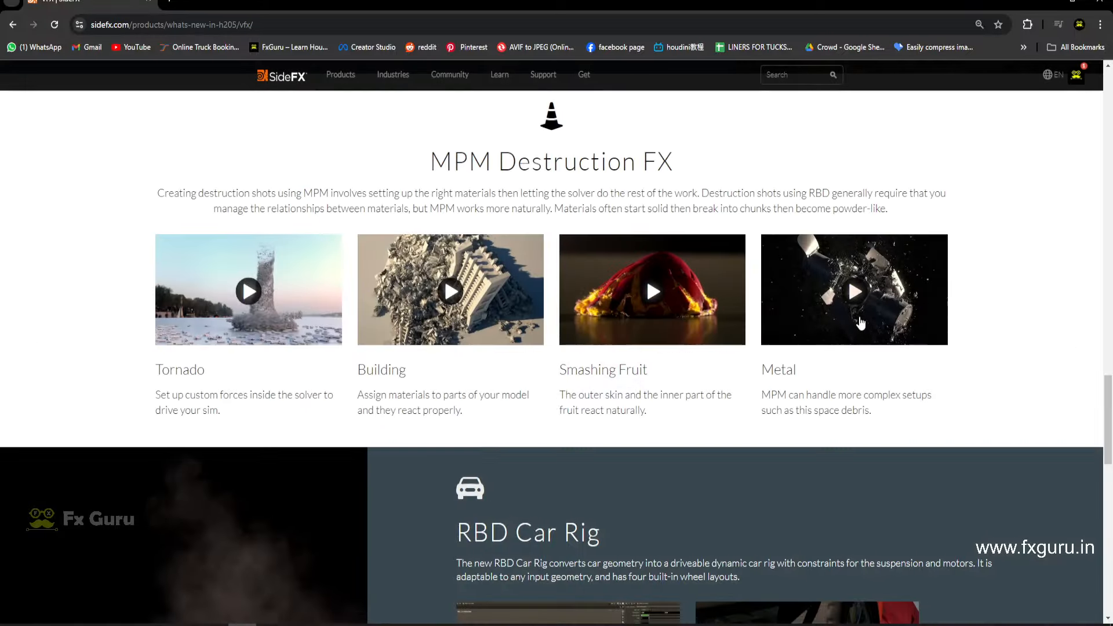
{"action": "left_click", "coordinate": [860, 320]}
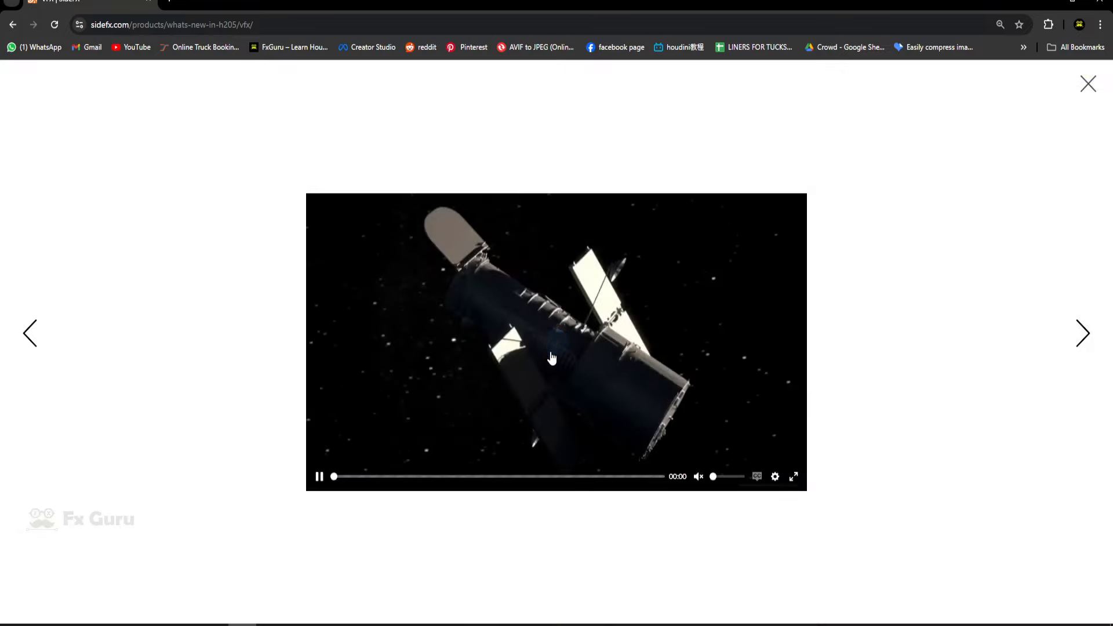
{"action": "left_click", "coordinate": [875, 412]}
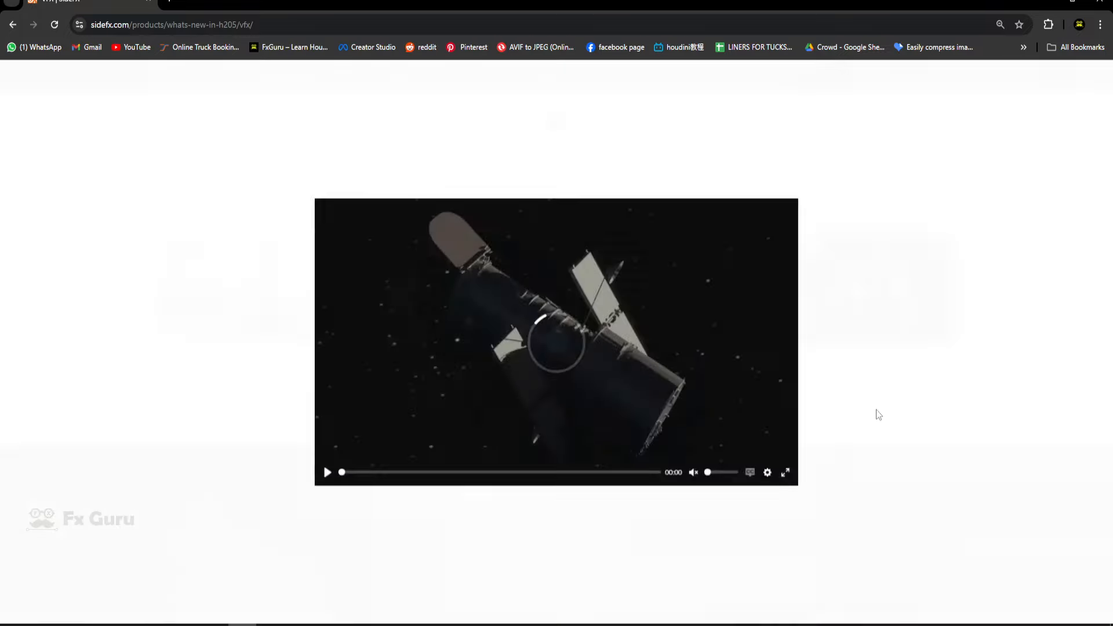
{"action": "scroll", "coordinate": [587, 452], "scroll_direction": "down", "scroll_amount": 5}
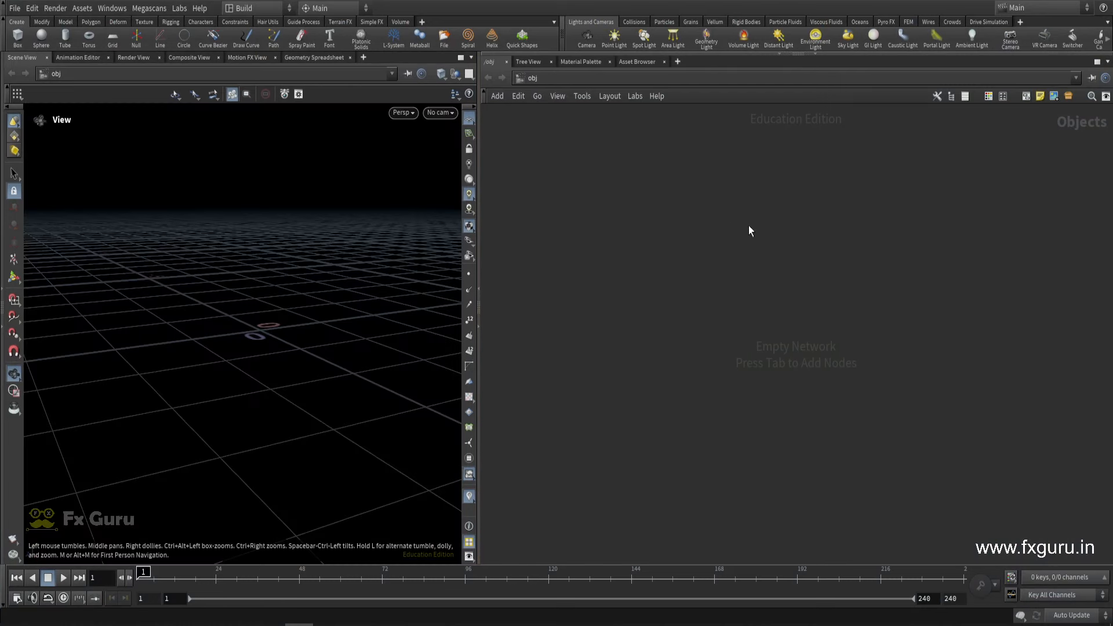
Step: Switch to Houdini and add a Geometry node to the object network
{"action": "key", "text": "Tab"}
{"action": "type", "text": "geo"}
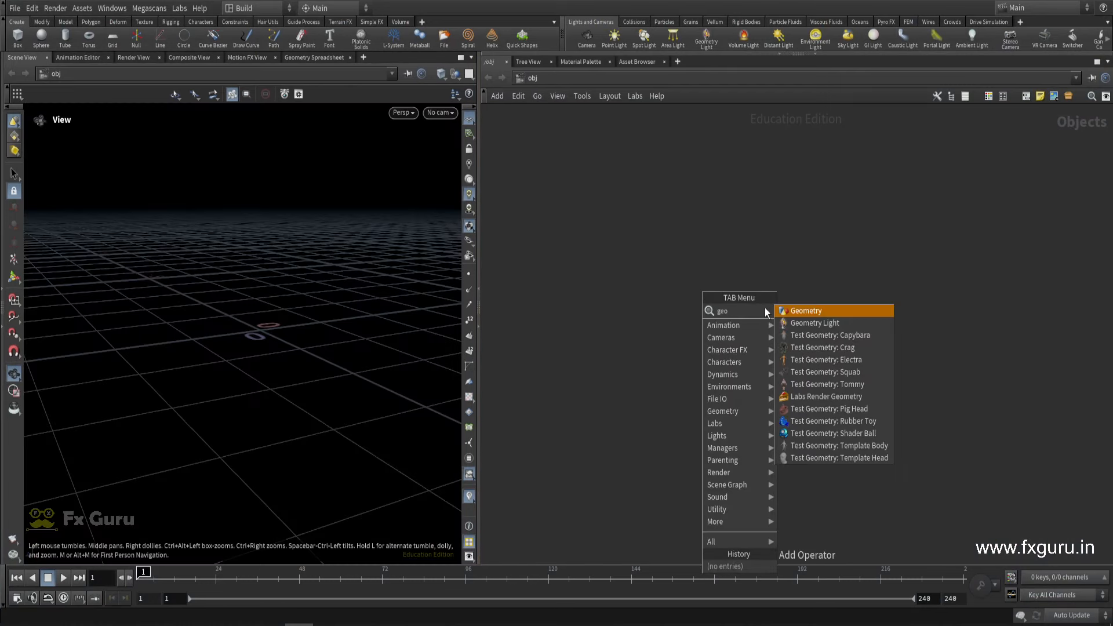
{"action": "key", "text": "Return"}
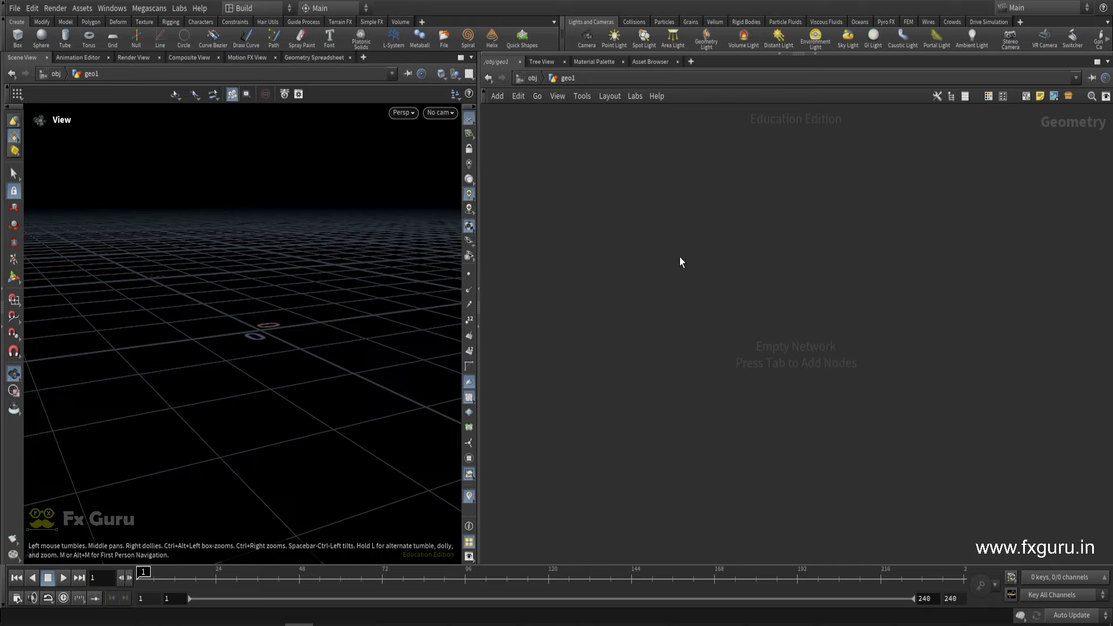
{"action": "left_click", "coordinate": [639, 281]}
{"action": "key", "text": "Tab"}
{"action": "type", "text": "m"}
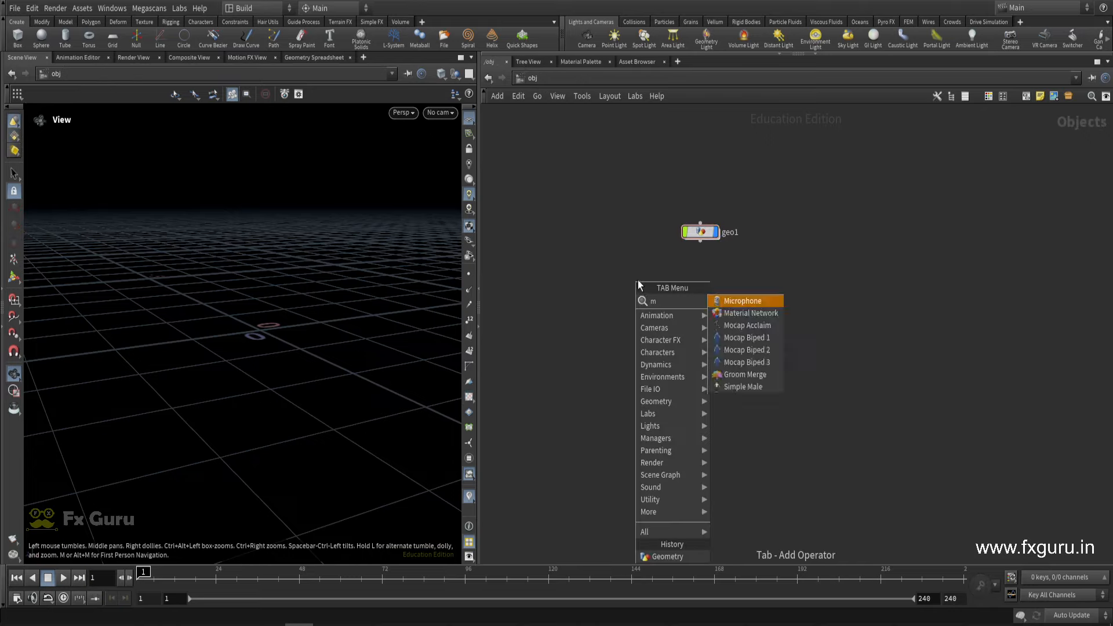
{"action": "key", "text": "Escape"}
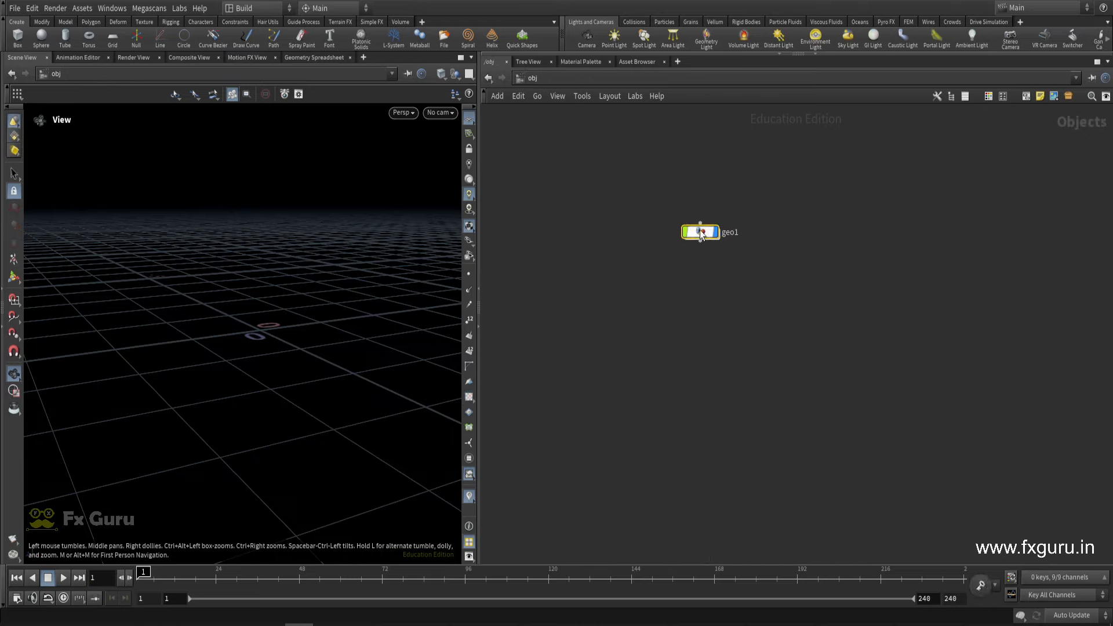
Step: Inside the geo1 network, look through the MPM nodes offered in the Dynamics category
{"action": "key", "text": "Tab"}
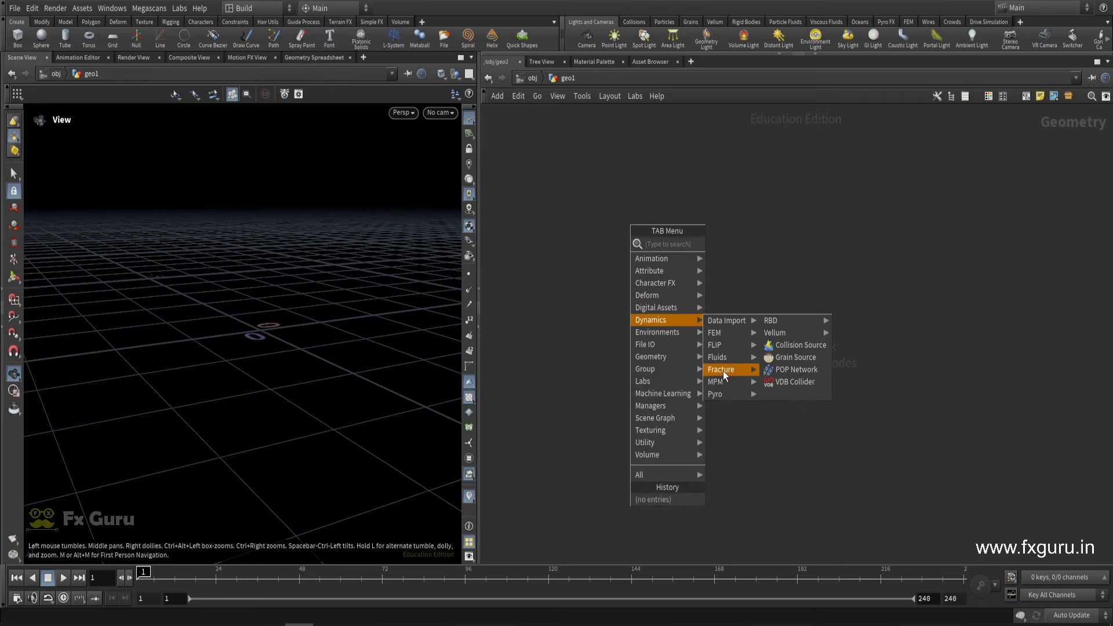
{"action": "mouse_move", "coordinate": [728, 384]}
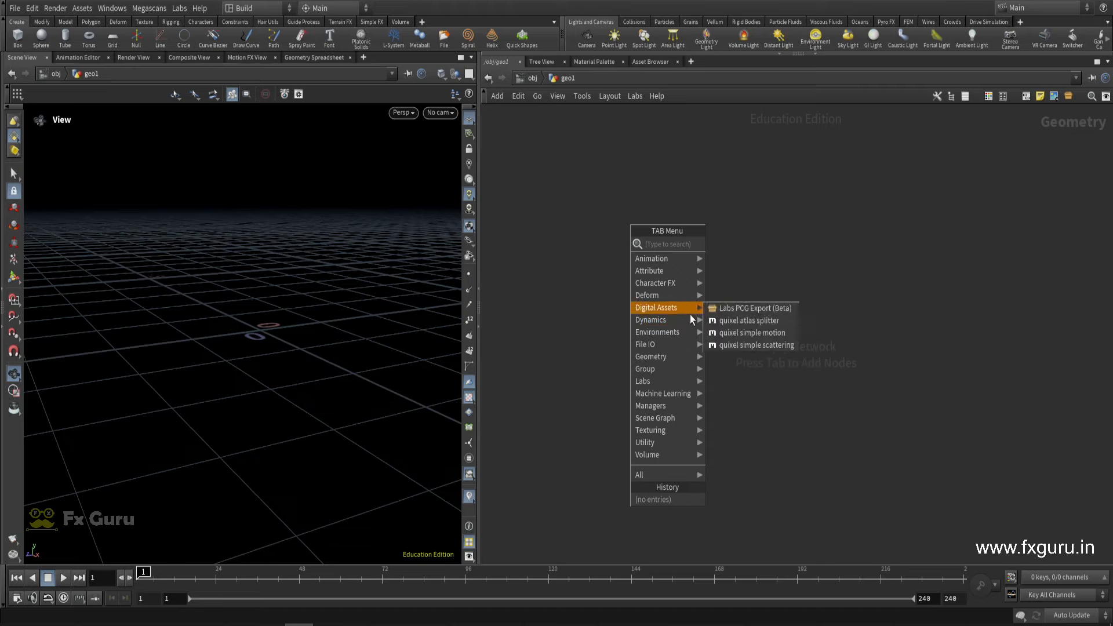
{"action": "mouse_move", "coordinate": [688, 320]}
{"action": "mouse_move", "coordinate": [727, 385]}
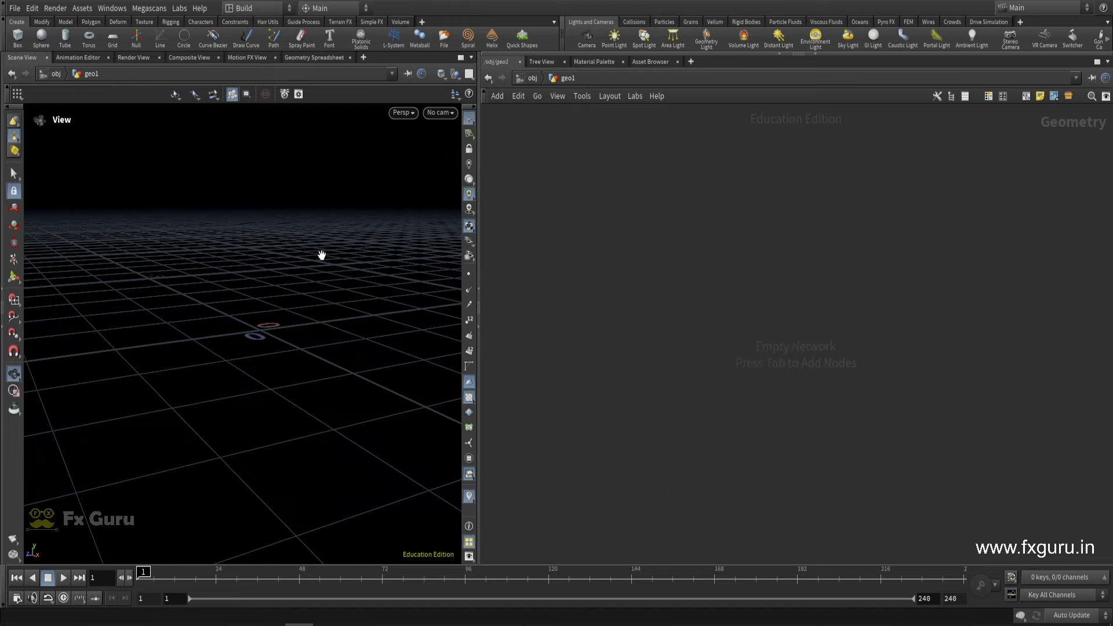
{"action": "middle_click_drag", "start_coordinate": [321, 256], "coordinate": [229, 349]}
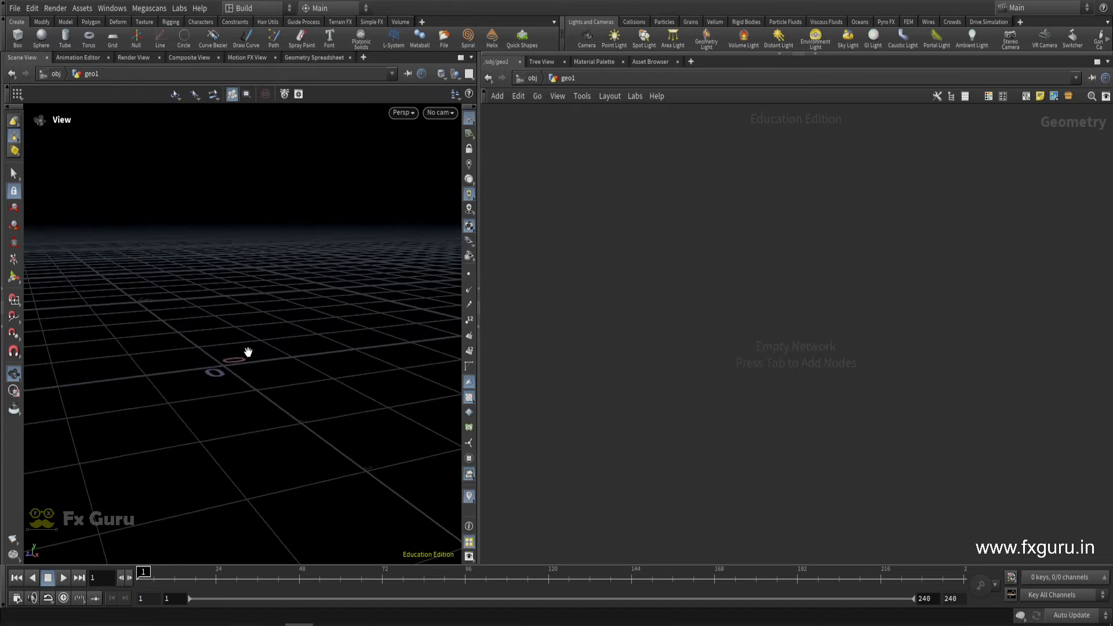
Step: Add an MPM Solver node and an MPM Source node above it, connected to the solver's first input
{"action": "key", "text": "Tab"}
{"action": "type", "text": "mpm"}
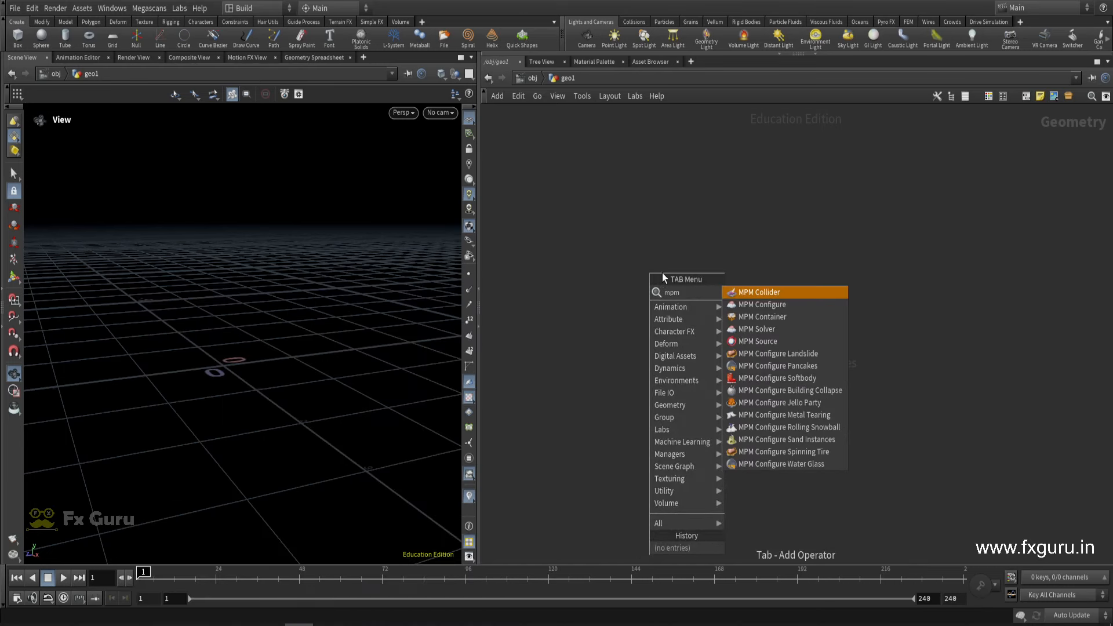
{"action": "left_click", "coordinate": [784, 331]}
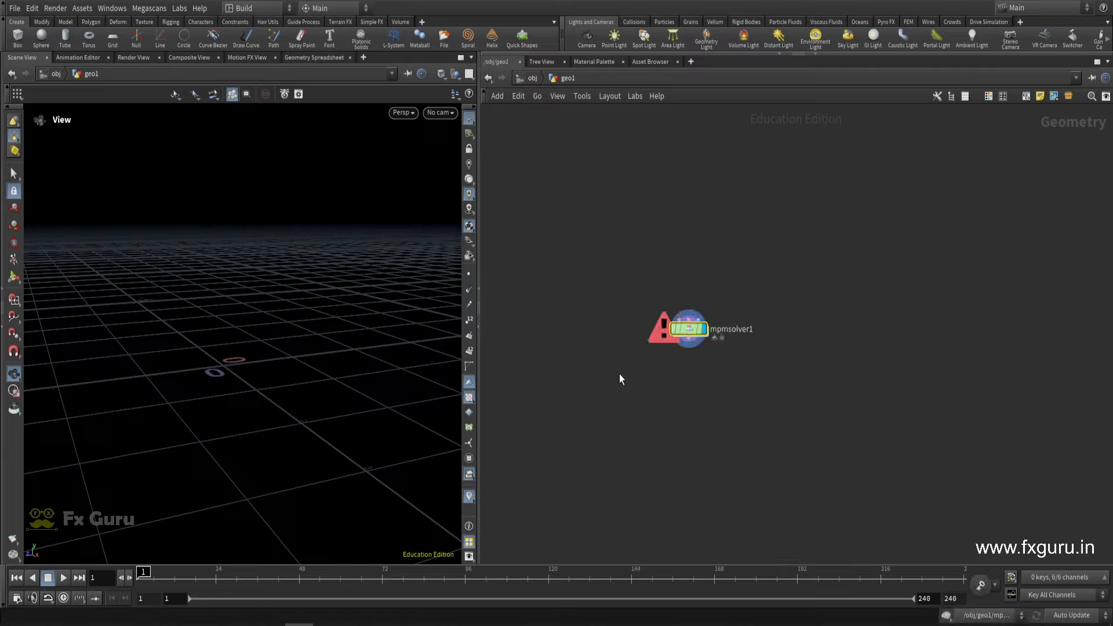
{"action": "scroll", "coordinate": [636, 324], "scroll_direction": "up", "scroll_amount": 2}
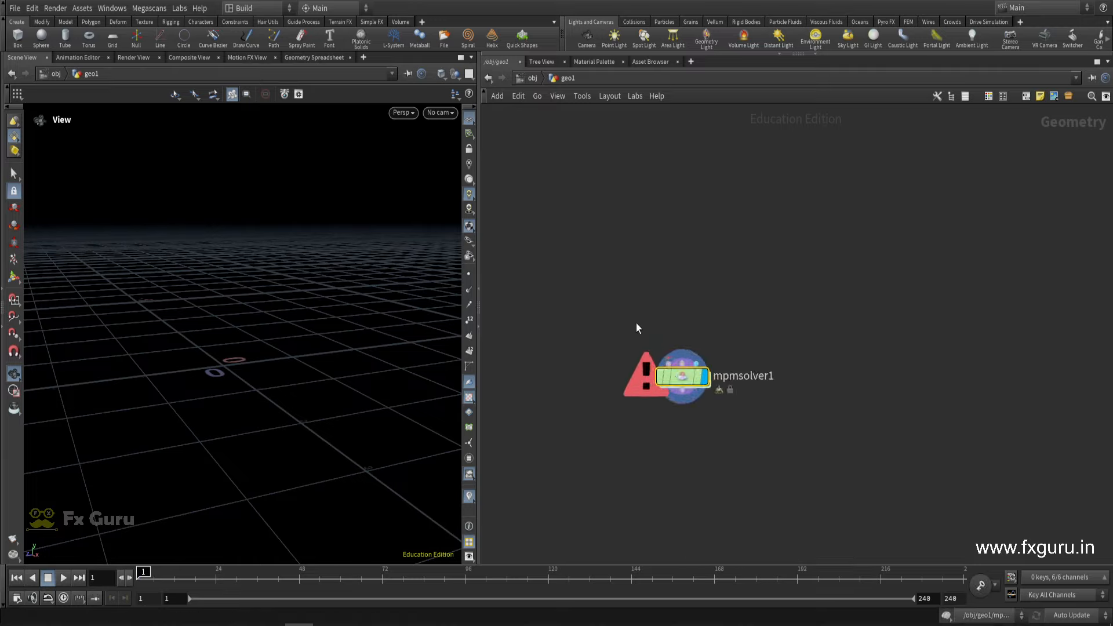
{"action": "key", "text": "Tab"}
{"action": "type", "text": "mpmsou"}
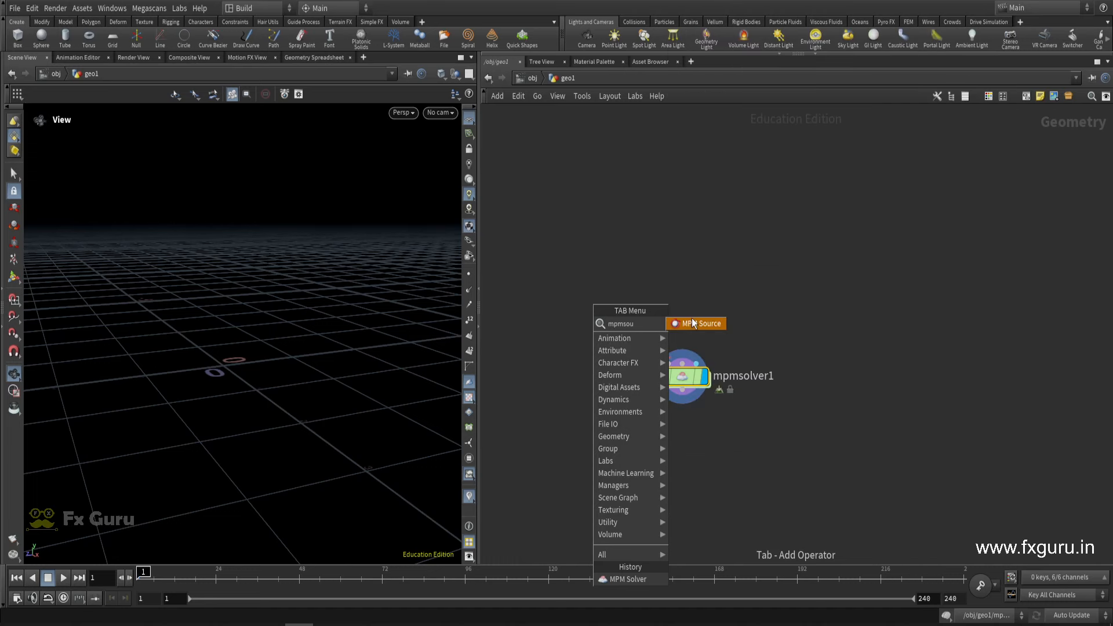
{"action": "left_click", "coordinate": [694, 323]}
{"action": "left_click", "coordinate": [555, 276]}
Step: Add an MPM Collider node, wire it into the solver's second input and place it above the other nodes
{"action": "key", "text": "Tab"}
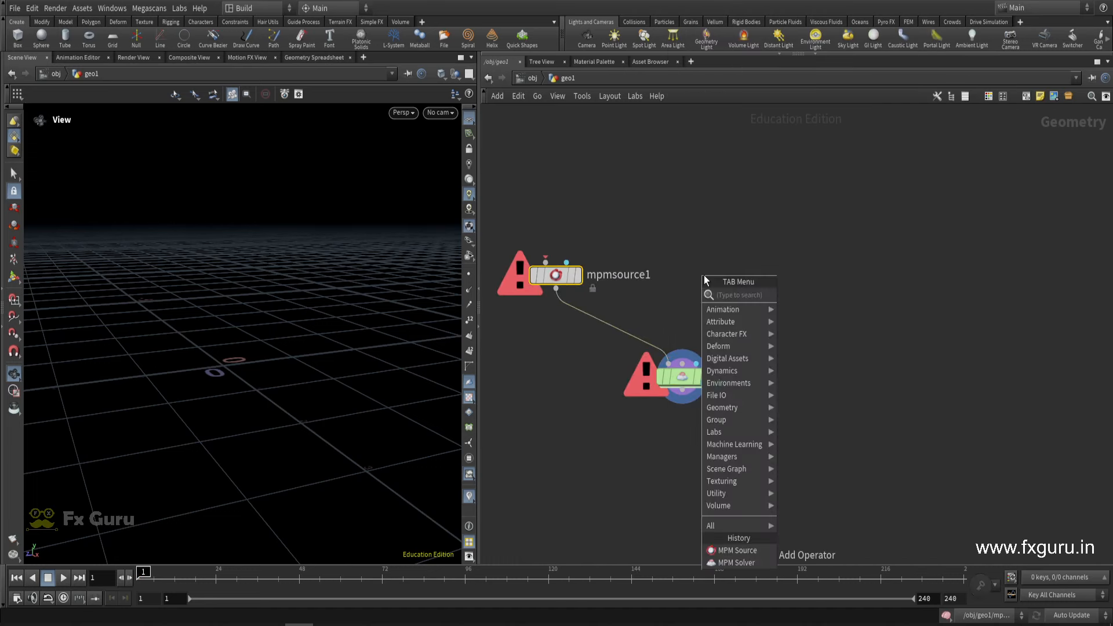
{"action": "type", "text": "mpm"}
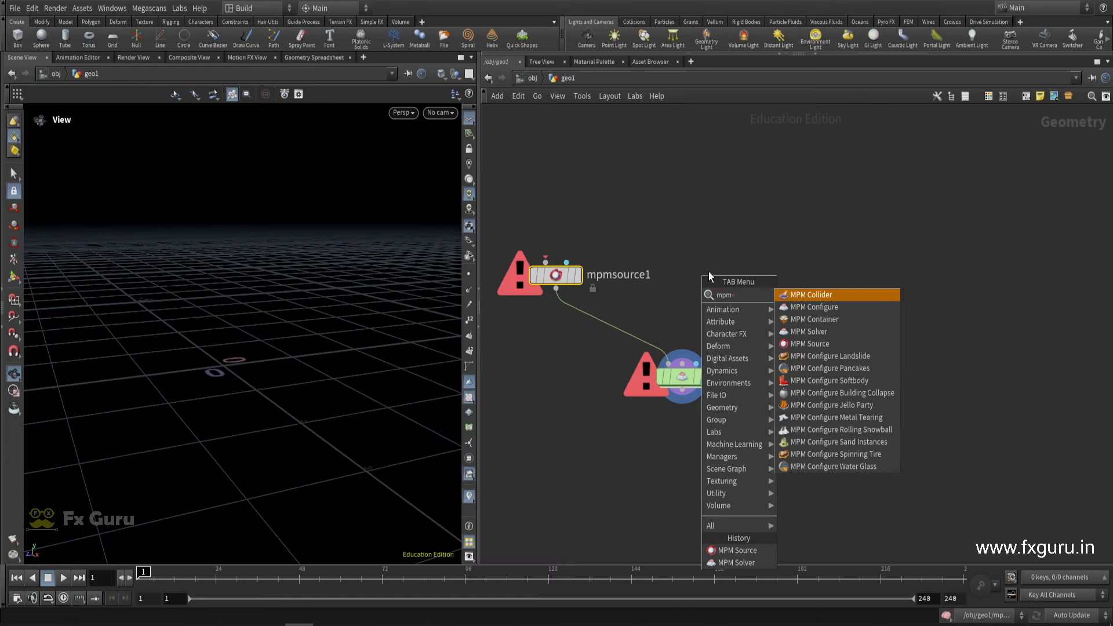
{"action": "type", "text": "coll"}
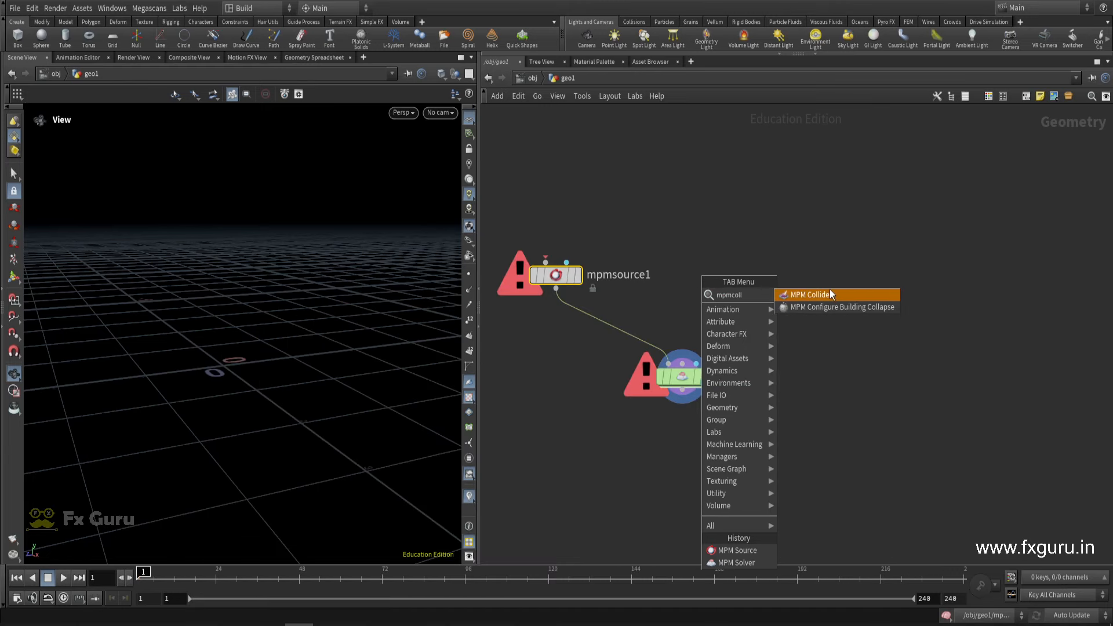
{"action": "left_click", "coordinate": [830, 289]}
{"action": "left_click", "coordinate": [688, 220]}
{"action": "left_click_drag", "start_coordinate": [688, 234], "coordinate": [682, 363]}
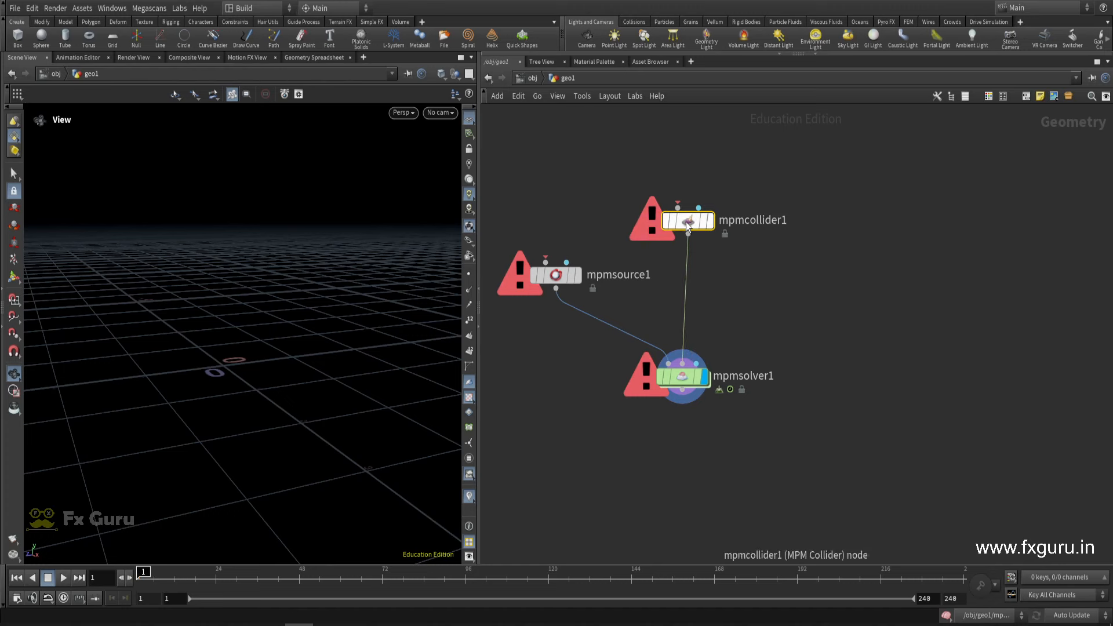
{"action": "left_click_drag", "start_coordinate": [688, 221], "coordinate": [642, 178]}
Step: Add an MPM Container node, wire it into the solver's third input and place it beside the other nodes
{"action": "key", "text": "Tab"}
{"action": "type", "text": "mpm"}
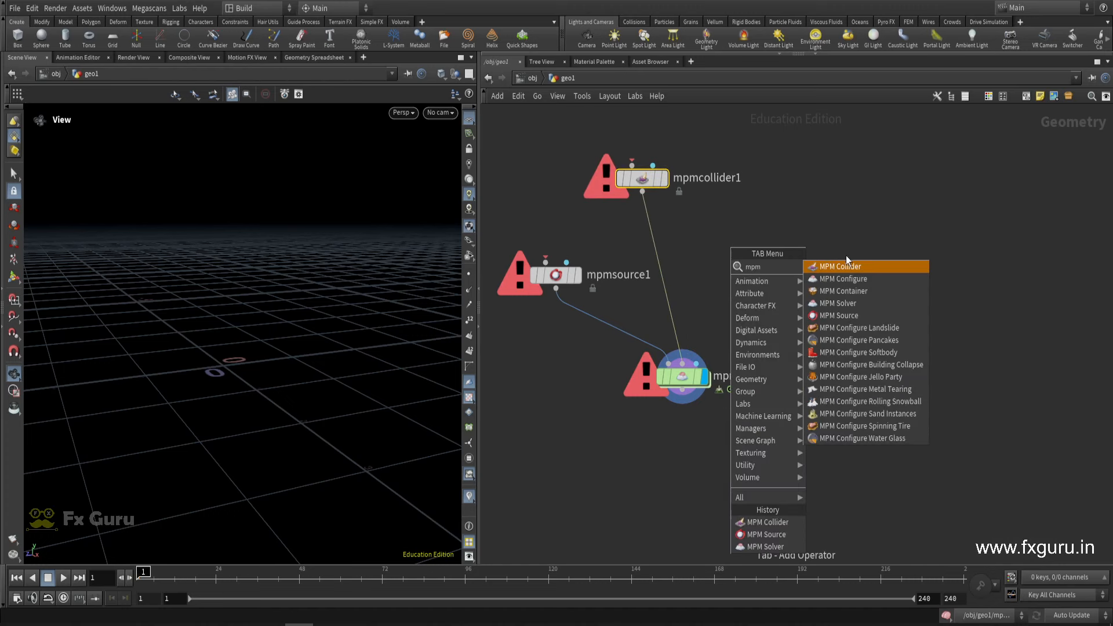
{"action": "left_click", "coordinate": [864, 291]}
{"action": "left_click", "coordinate": [748, 257]}
{"action": "left_click_drag", "start_coordinate": [748, 271], "coordinate": [696, 364]}
{"action": "left_click_drag", "start_coordinate": [761, 268], "coordinate": [804, 279]}
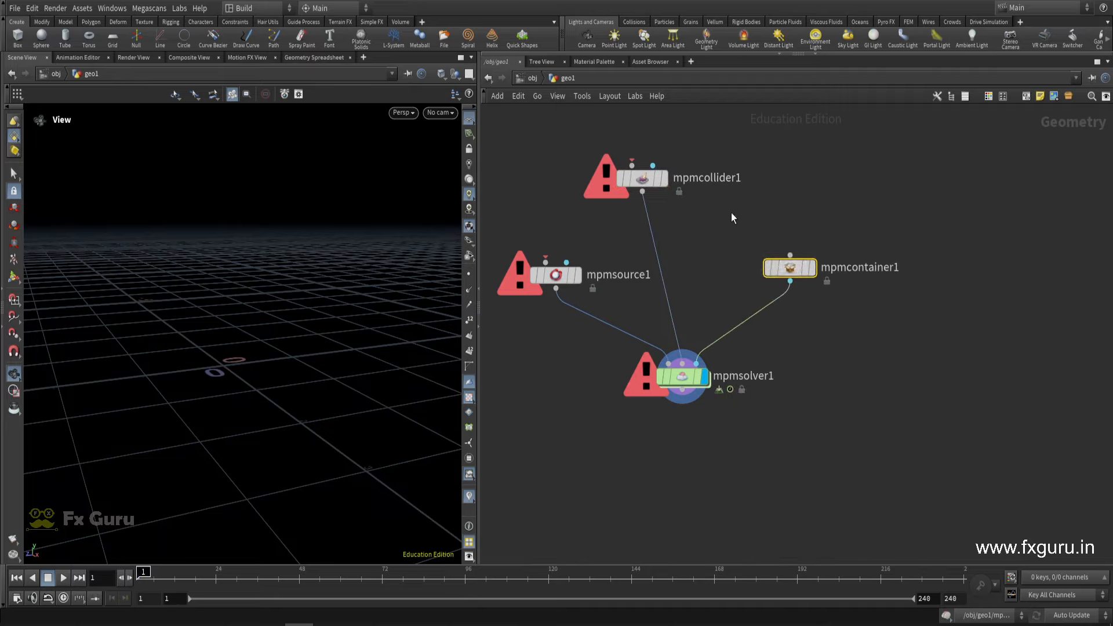
{"action": "left_click_drag", "start_coordinate": [720, 216], "coordinate": [625, 163]}
{"action": "left_click_drag", "start_coordinate": [604, 227], "coordinate": [542, 313]}
{"action": "scroll", "coordinate": [586, 243], "scroll_direction": "down", "scroll_amount": 3}
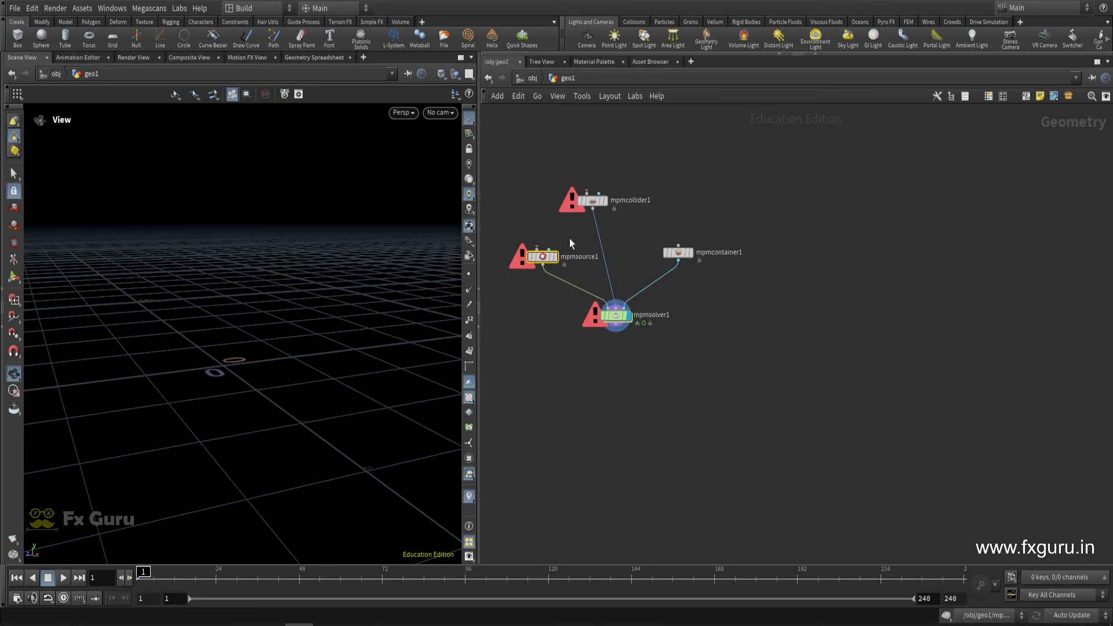
Step: Show the node parameters and reference mpmcontainer1 as the MPM Container of both the MPM Source and the MPM Collider
{"action": "key", "text": "p"}
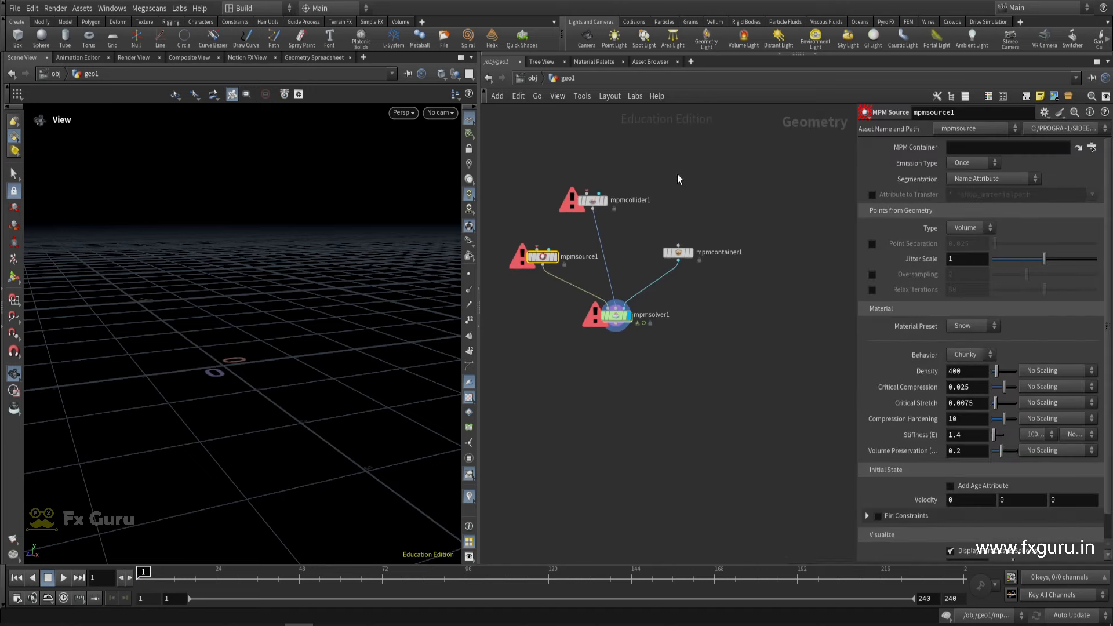
{"action": "left_click", "coordinate": [592, 201]}
{"action": "left_click_drag", "start_coordinate": [549, 225], "coordinate": [508, 288]}
{"action": "left_click_drag", "start_coordinate": [679, 252], "coordinate": [968, 154]}
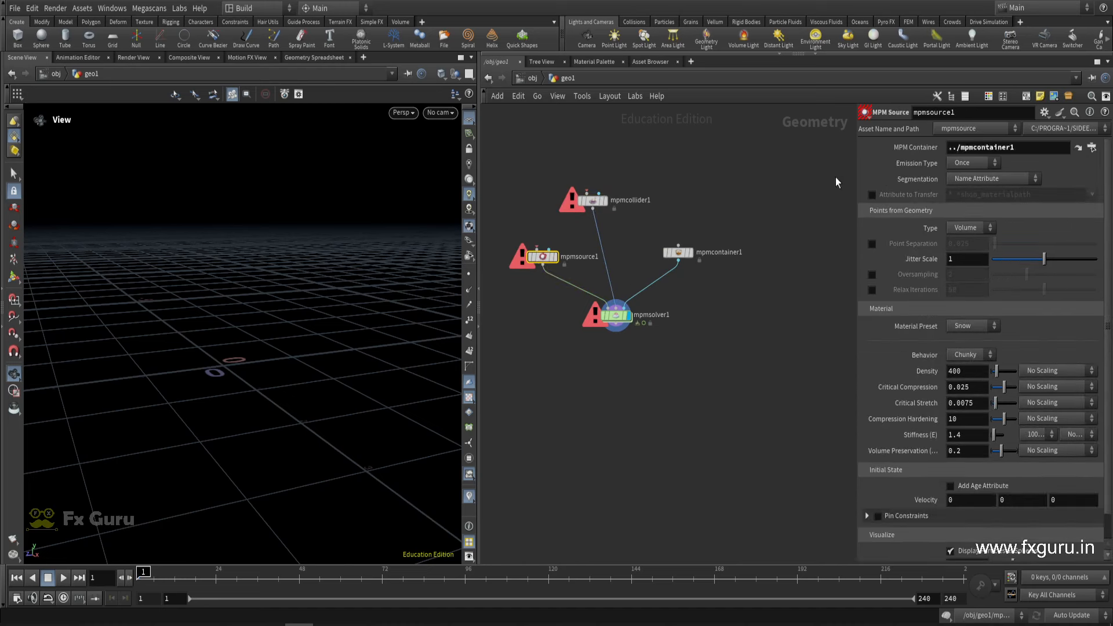
{"action": "left_click", "coordinate": [592, 200]}
{"action": "left_click_drag", "start_coordinate": [682, 248], "coordinate": [951, 149]}
{"action": "scroll", "coordinate": [592, 200], "scroll_direction": "up", "scroll_amount": 2}
{"action": "left_click_drag", "start_coordinate": [592, 200], "coordinate": [676, 215]}
{"action": "scroll", "coordinate": [588, 194], "scroll_direction": "up", "scroll_amount": 2}
Step: Add a Test Geometry: Pig Head node and wire it into the first input of the MPM Source
{"action": "key", "text": "Tab"}
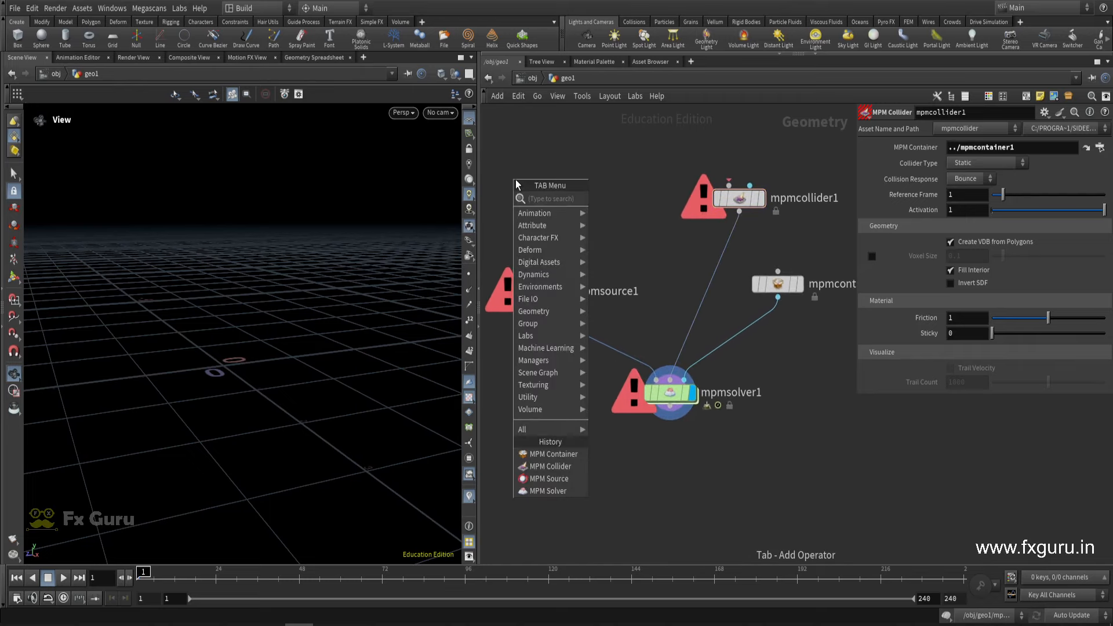
{"action": "type", "text": "test"}
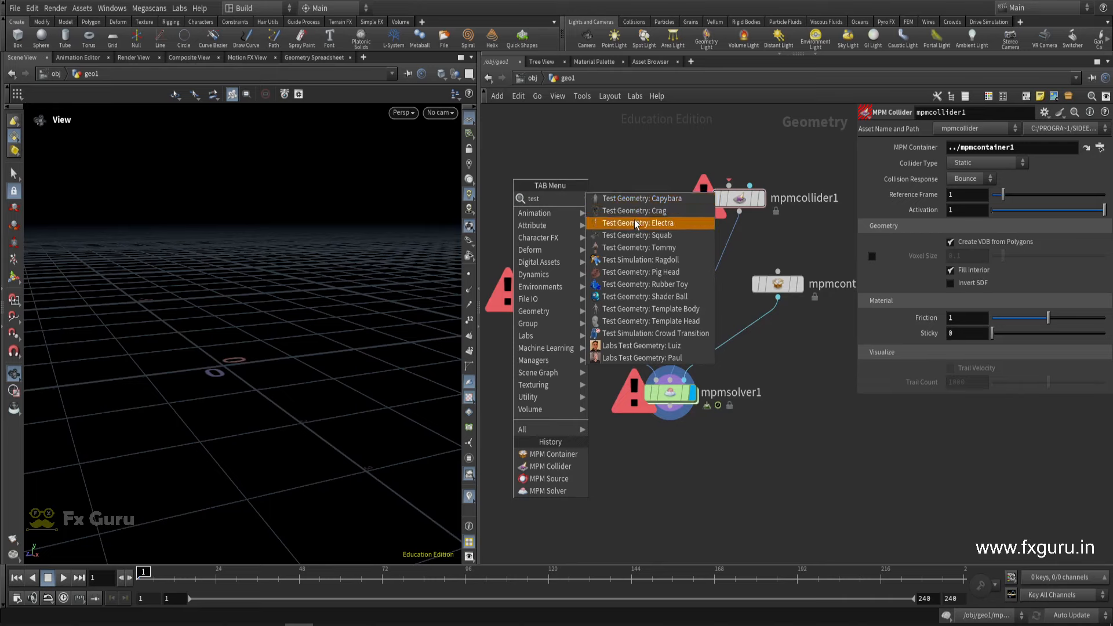
{"action": "left_click", "coordinate": [638, 271]}
{"action": "left_click", "coordinate": [548, 164]}
{"action": "left_click_drag", "start_coordinate": [543, 174], "coordinate": [533, 279]}
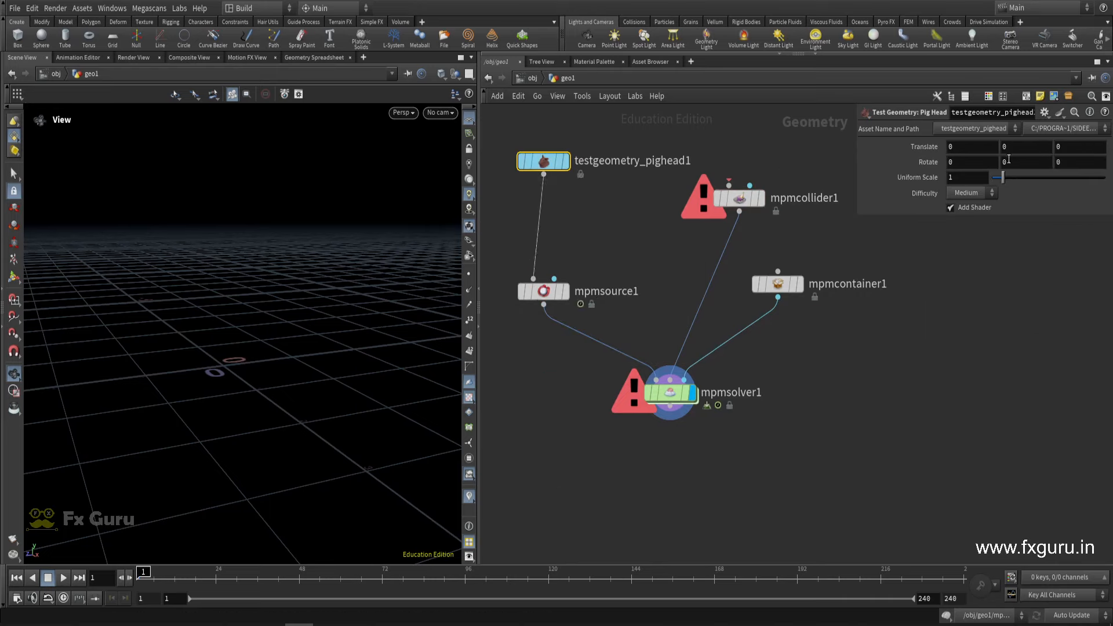
Step: Display the pig head in the viewport and raise it by setting its Y translation to 3.1
{"action": "middle_click_drag", "start_coordinate": [1015, 147], "coordinate": [1072, 151]}
{"action": "left_click", "coordinate": [566, 161]}
{"action": "scroll", "coordinate": [231, 291], "scroll_direction": "down", "scroll_amount": 5}
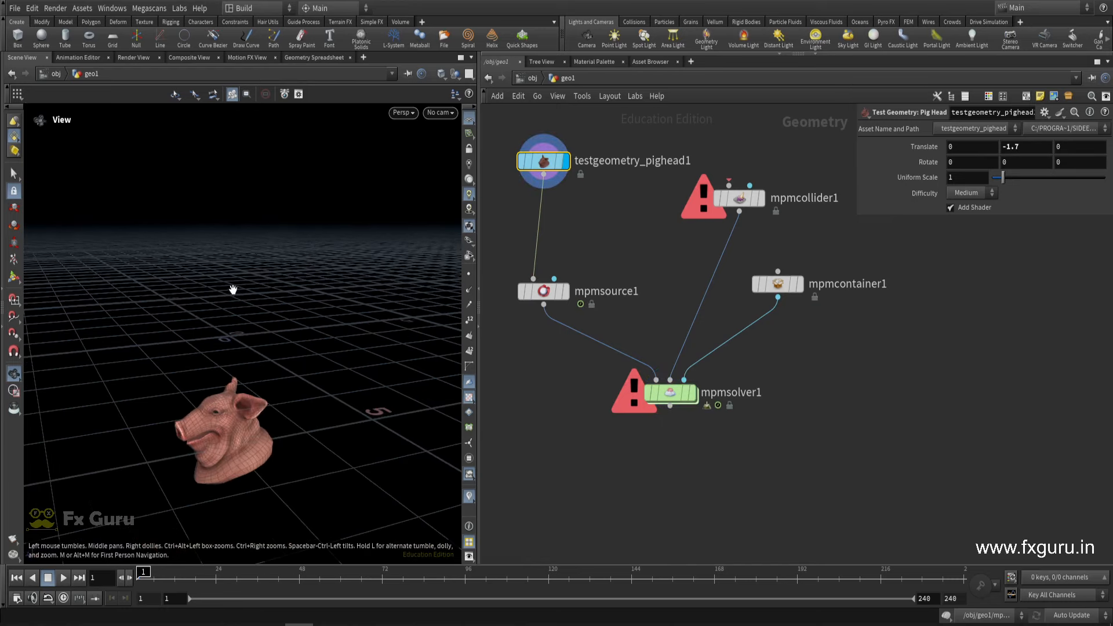
{"action": "left_click_drag", "start_coordinate": [232, 290], "coordinate": [342, 302]}
{"action": "double_click", "coordinate": [1022, 147]}
{"action": "type", "text": "0.5"}
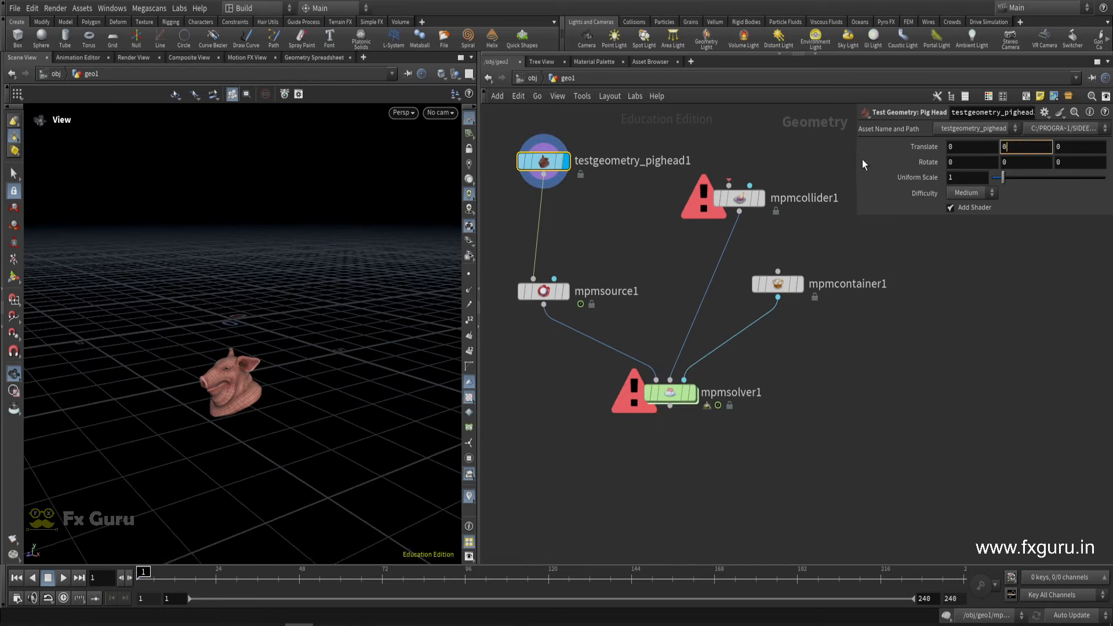
{"action": "key", "text": "Return"}
{"action": "middle_click_drag", "start_coordinate": [1021, 146], "coordinate": [1067, 147]}
{"action": "scroll", "coordinate": [209, 238], "scroll_direction": "up", "scroll_amount": 5}
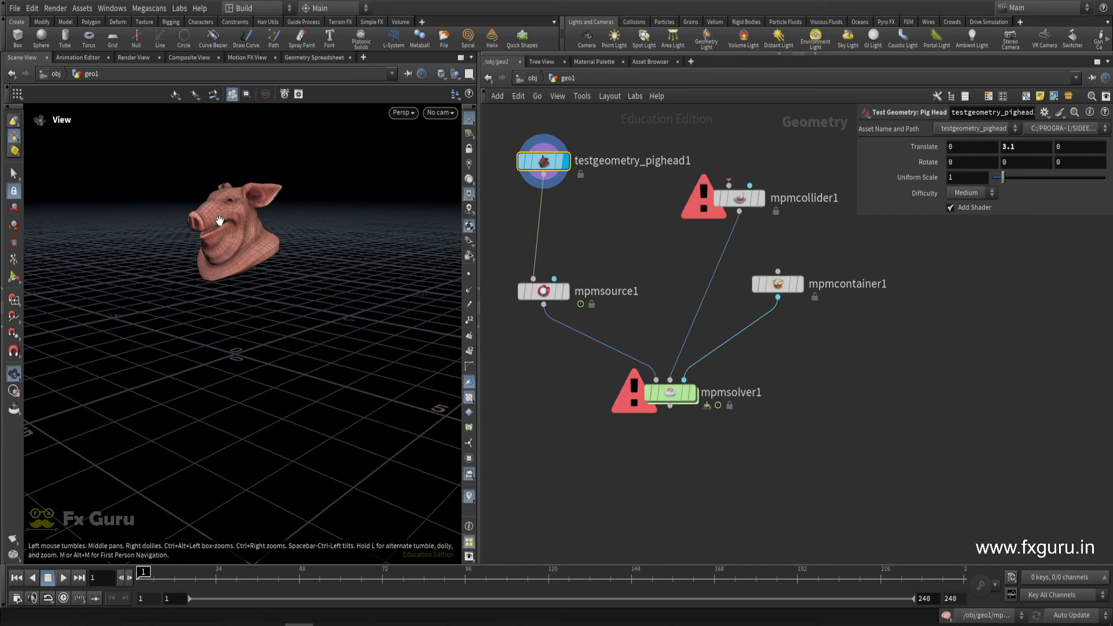
Step: Try the Hard difficulty on the pig head and switch it back to Medium
{"action": "left_click", "coordinate": [968, 192]}
{"action": "left_click", "coordinate": [978, 221]}
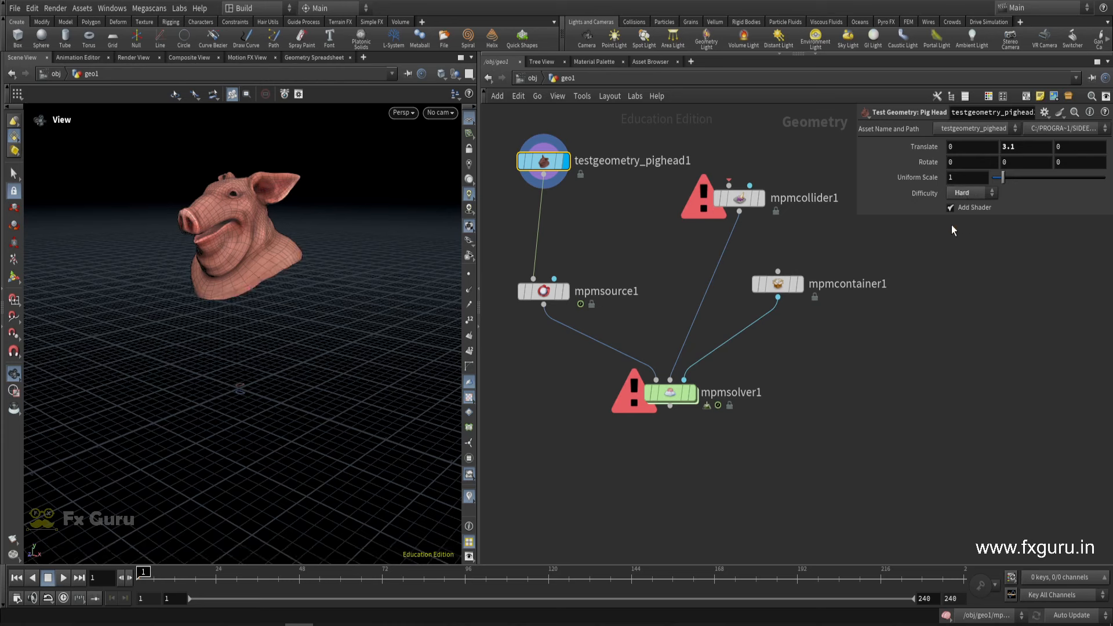
{"action": "left_click_drag", "start_coordinate": [352, 251], "coordinate": [315, 258]}
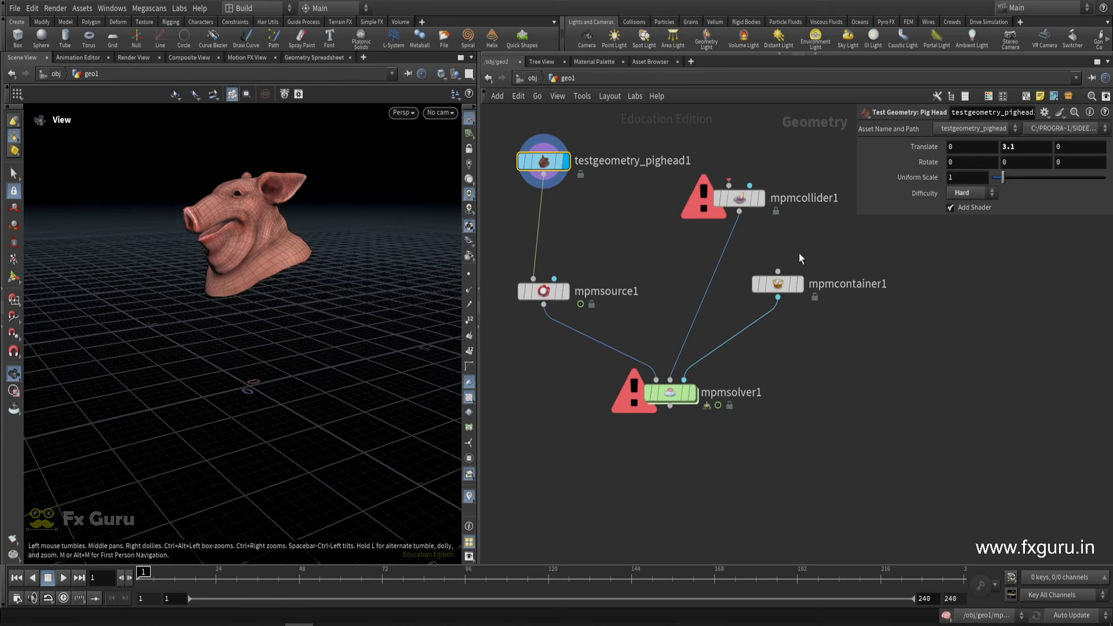
{"action": "left_click", "coordinate": [968, 193]}
{"action": "left_click", "coordinate": [964, 217]}
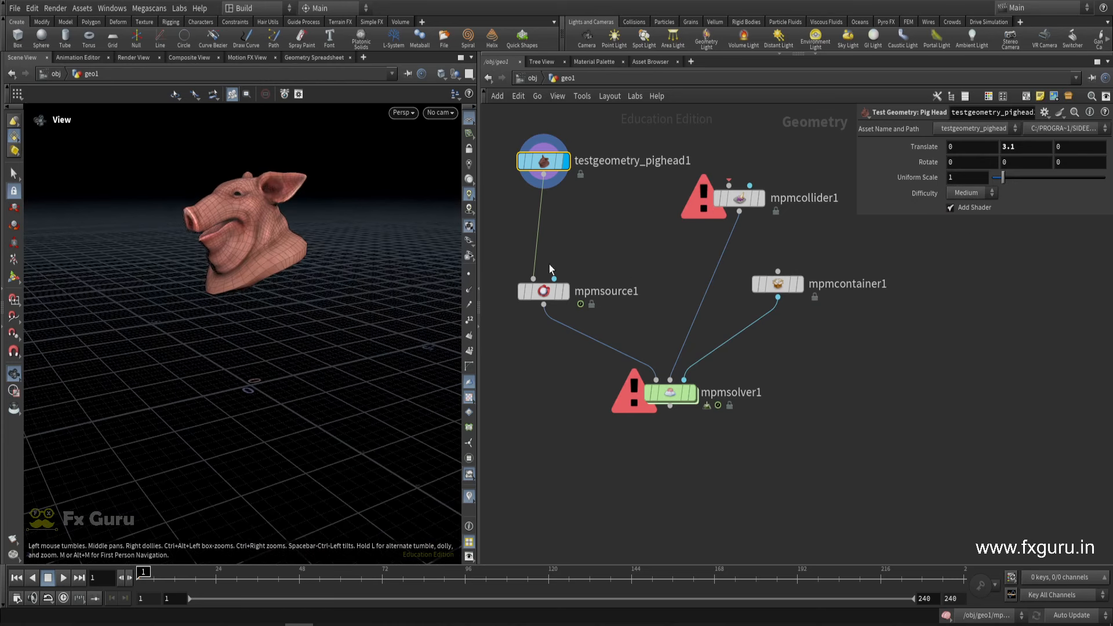
Step: Display the MPM Source's particles and look over the parameters of the MPM Container and the MPM Source
{"action": "left_click", "coordinate": [561, 292]}
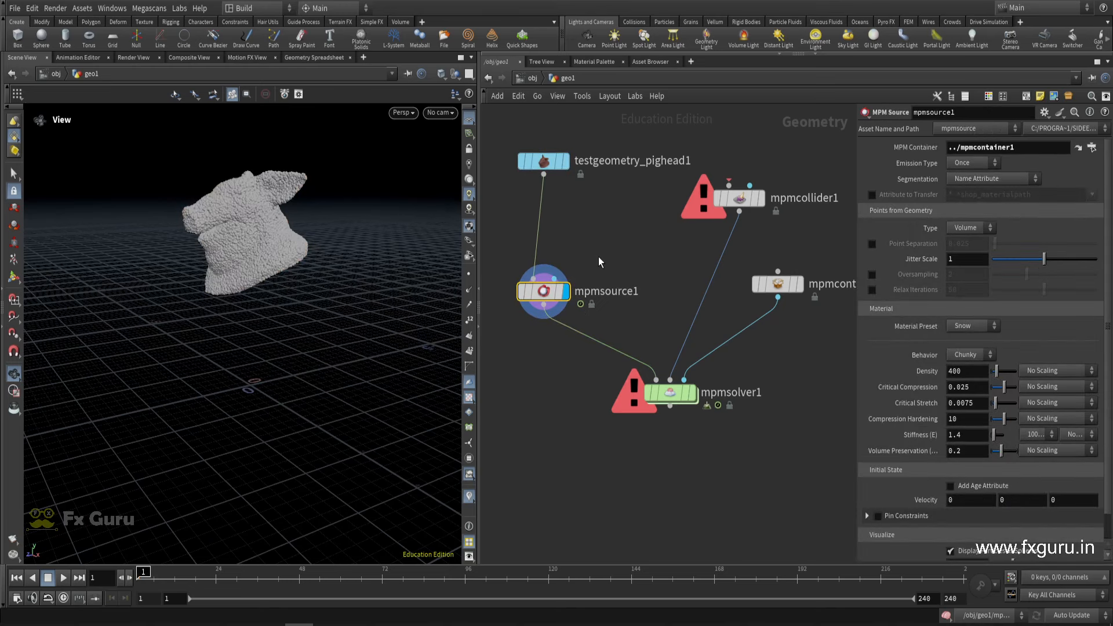
{"action": "left_click_drag", "start_coordinate": [353, 228], "coordinate": [267, 234]}
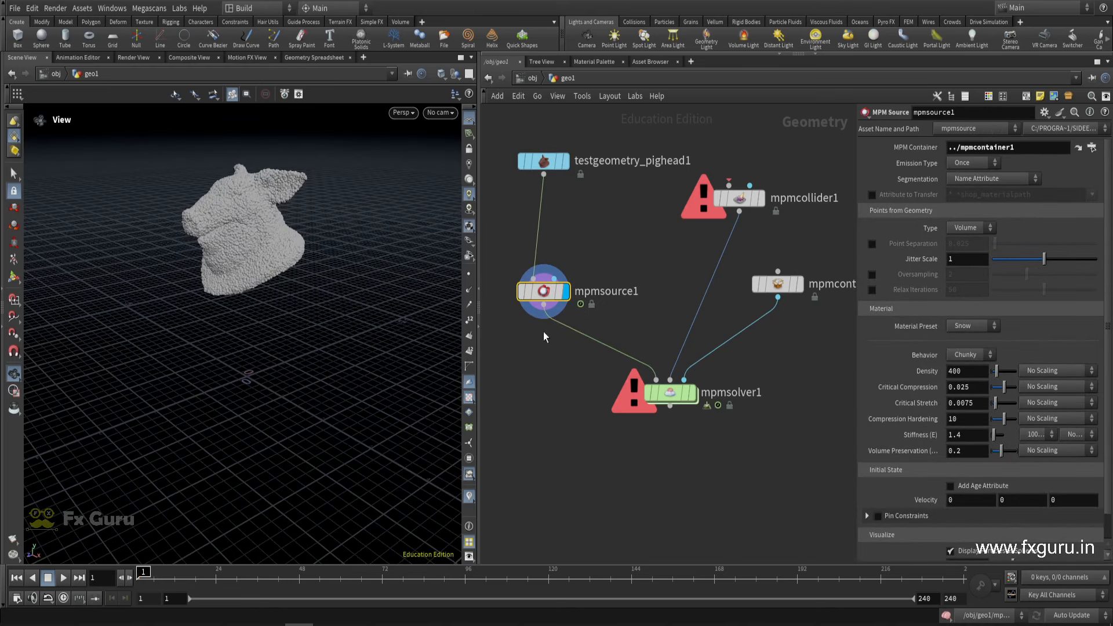
{"action": "left_click", "coordinate": [820, 285]}
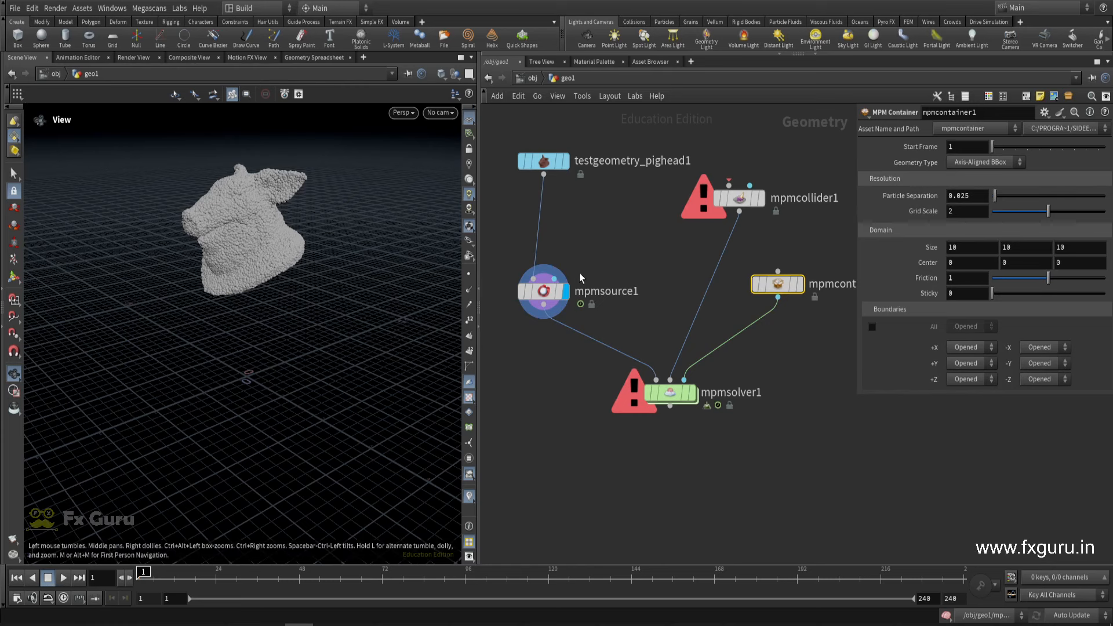
{"action": "left_click", "coordinate": [556, 290]}
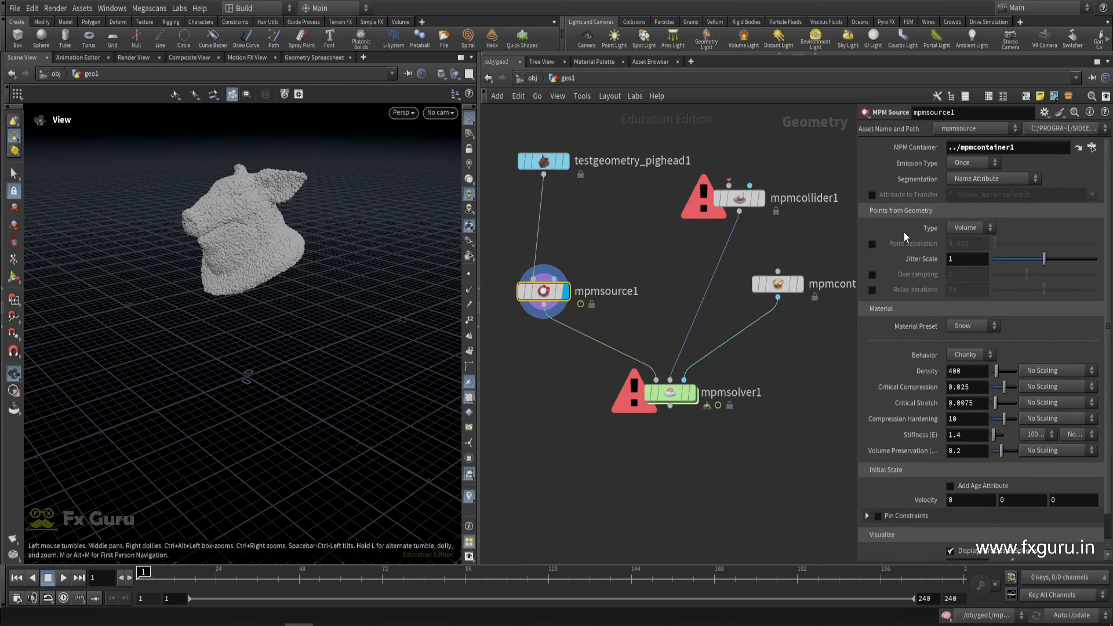
Step: Set the MPM Container's Particle Separation to 0.020 and inspect the pig head's particles from several angles
{"action": "left_click", "coordinate": [778, 284]}
{"action": "left_click", "coordinate": [964, 196]}
{"action": "type", "text": "20"}
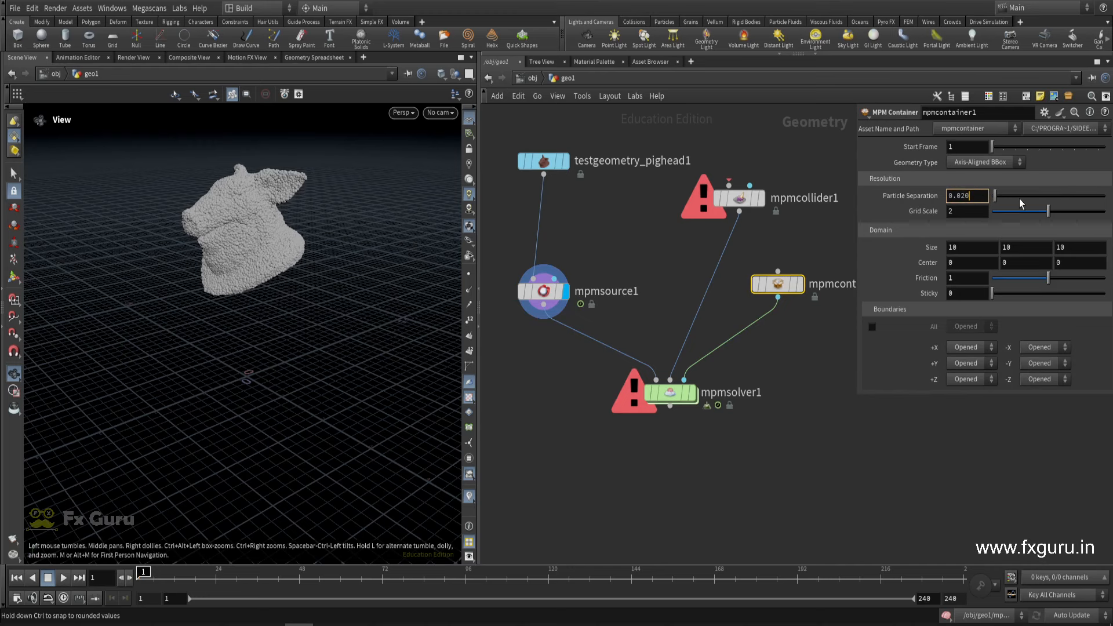
{"action": "key", "text": "Return"}
{"action": "left_click_drag", "start_coordinate": [301, 293], "coordinate": [236, 210]}
{"action": "right_click_drag", "start_coordinate": [236, 210], "coordinate": [336, 221]}
{"action": "left_click_drag", "start_coordinate": [335, 221], "coordinate": [232, 168]}
Step: Display the MPM Solver and cut the wire between the MPM Collider and the solver
{"action": "left_click", "coordinate": [693, 393]}
{"action": "left_click", "coordinate": [670, 393]}
{"action": "left_click_drag", "start_coordinate": [739, 199], "coordinate": [685, 239]}
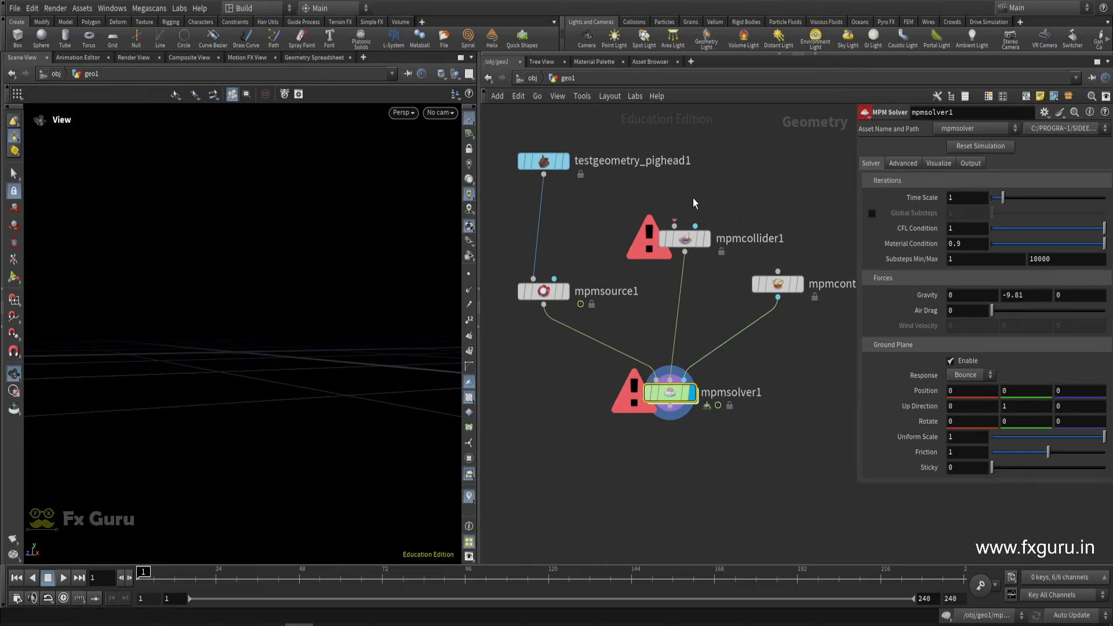
{"action": "key", "text": "y"}
{"action": "left_click_drag", "start_coordinate": [698, 298], "coordinate": [643, 335]}
{"action": "left_click_drag", "start_coordinate": [281, 331], "coordinate": [197, 409]}
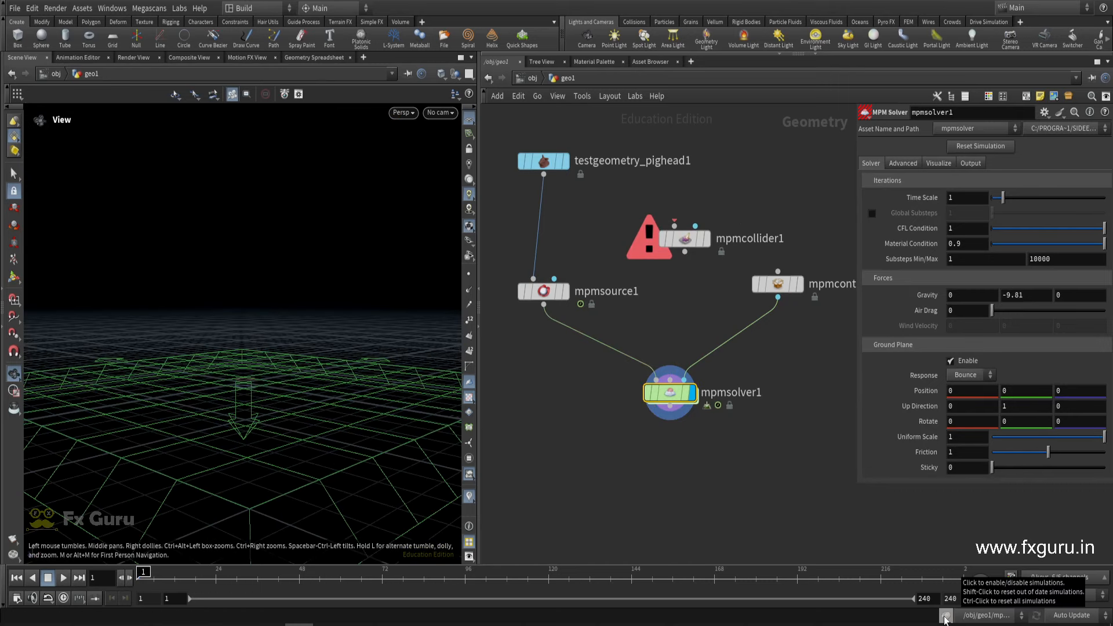
Step: Check the MPM Source's particles, switch the display back to the solver and scrub through the simulation, ending at frame 1
{"action": "left_click", "coordinate": [565, 291]}
{"action": "left_click_drag", "start_coordinate": [278, 326], "coordinate": [269, 321]}
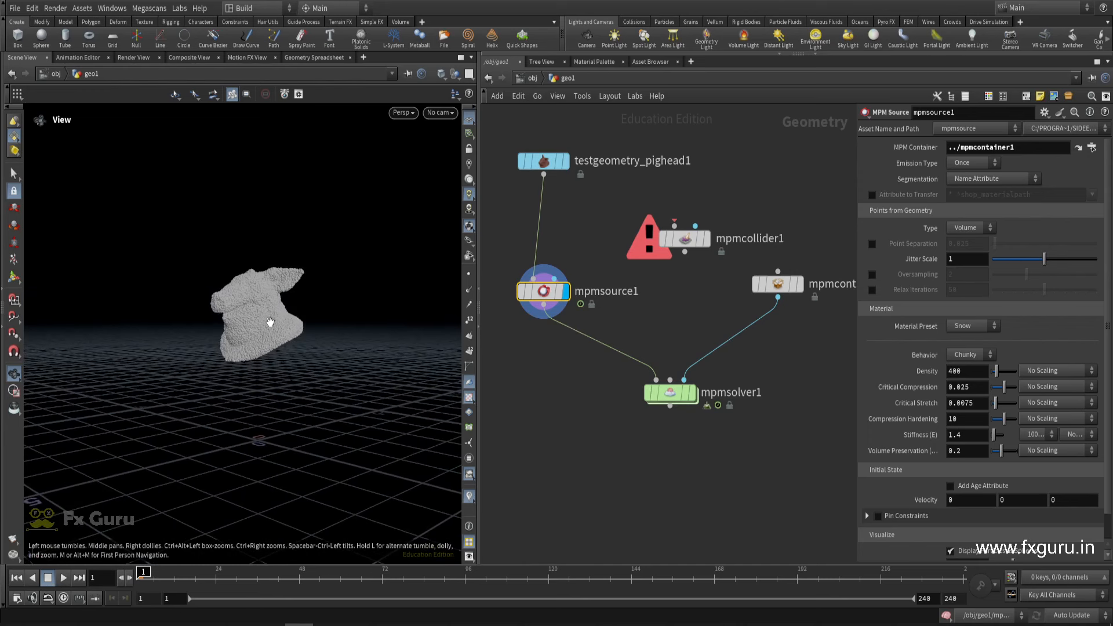
{"action": "left_click", "coordinate": [693, 393]}
{"action": "left_click", "coordinate": [669, 395]}
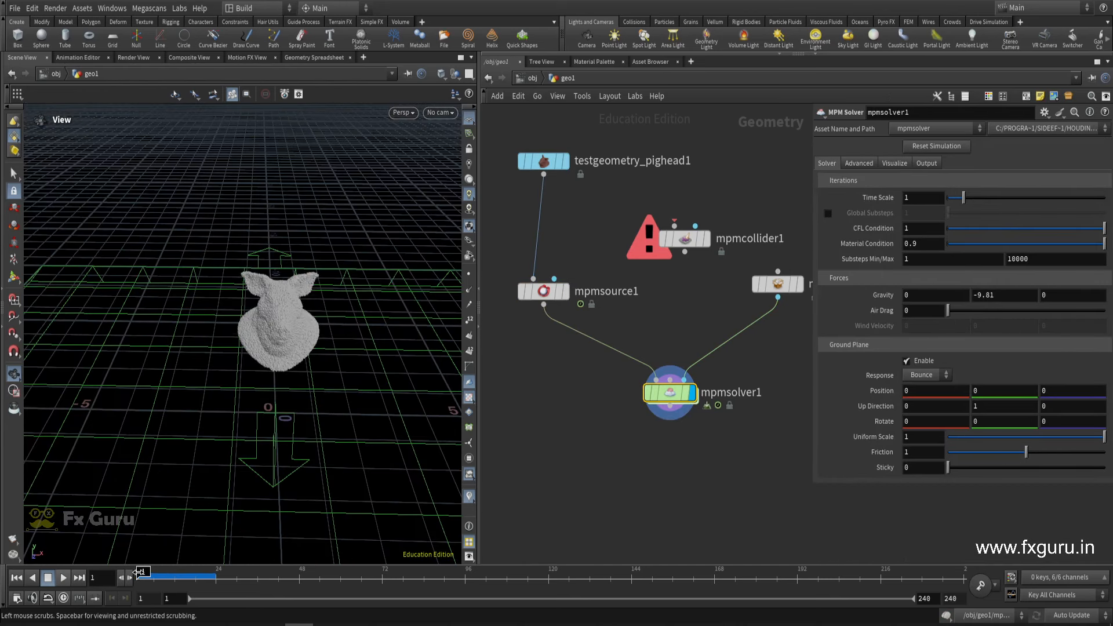
{"action": "left_click_drag", "start_coordinate": [138, 573], "coordinate": [217, 569]}
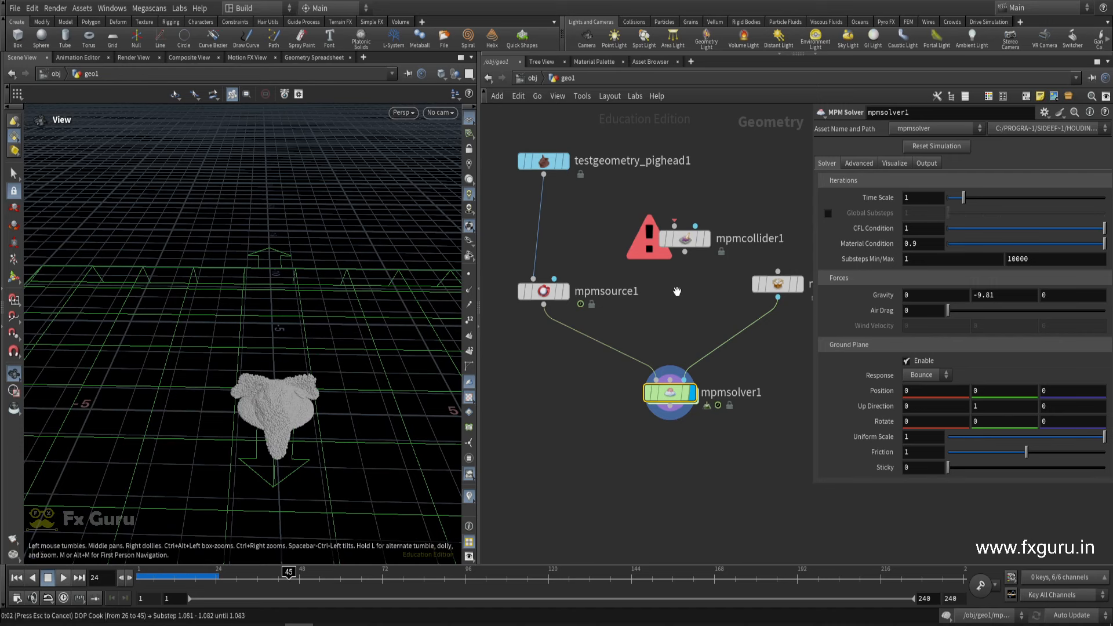
{"action": "left_click_drag", "start_coordinate": [324, 360], "coordinate": [232, 313]}
{"action": "left_click", "coordinate": [16, 577]}
Step: Set the Material Preset of the MPM Source to Soil, keeping its point type as Volume
{"action": "left_click", "coordinate": [543, 291]}
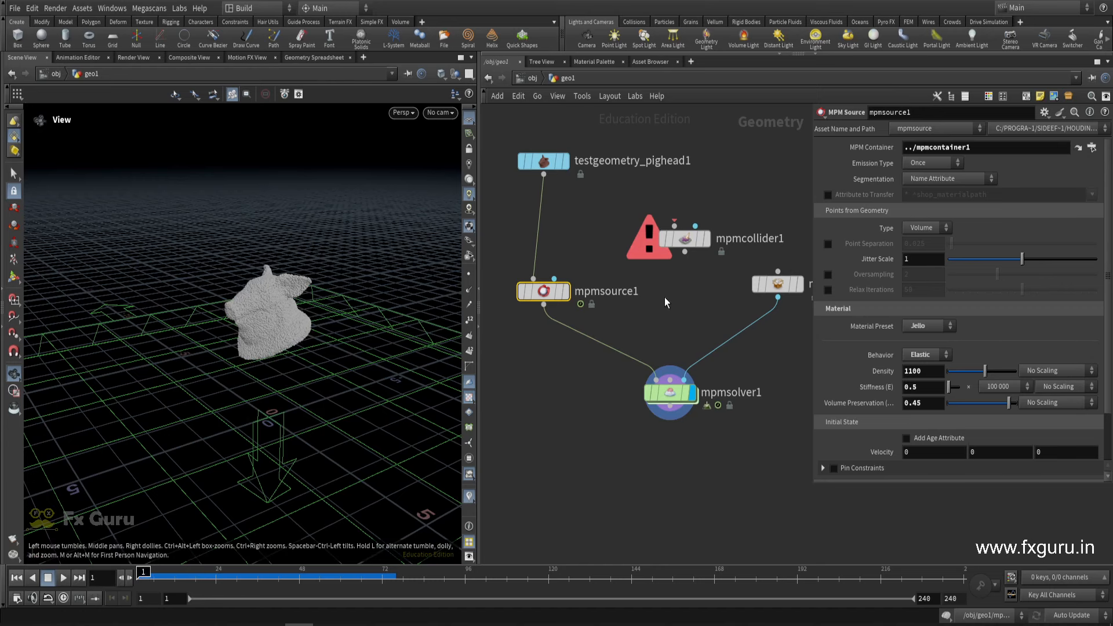
{"action": "left_click", "coordinate": [922, 228]}
{"action": "left_click", "coordinate": [919, 233]}
{"action": "left_click", "coordinate": [933, 326]}
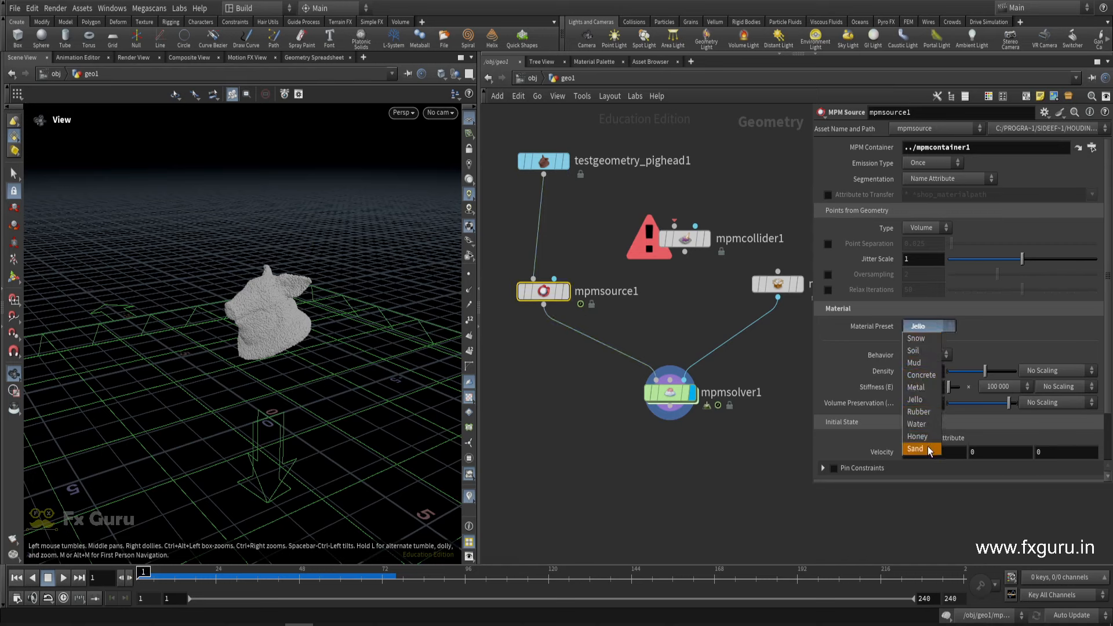
{"action": "left_click", "coordinate": [920, 350]}
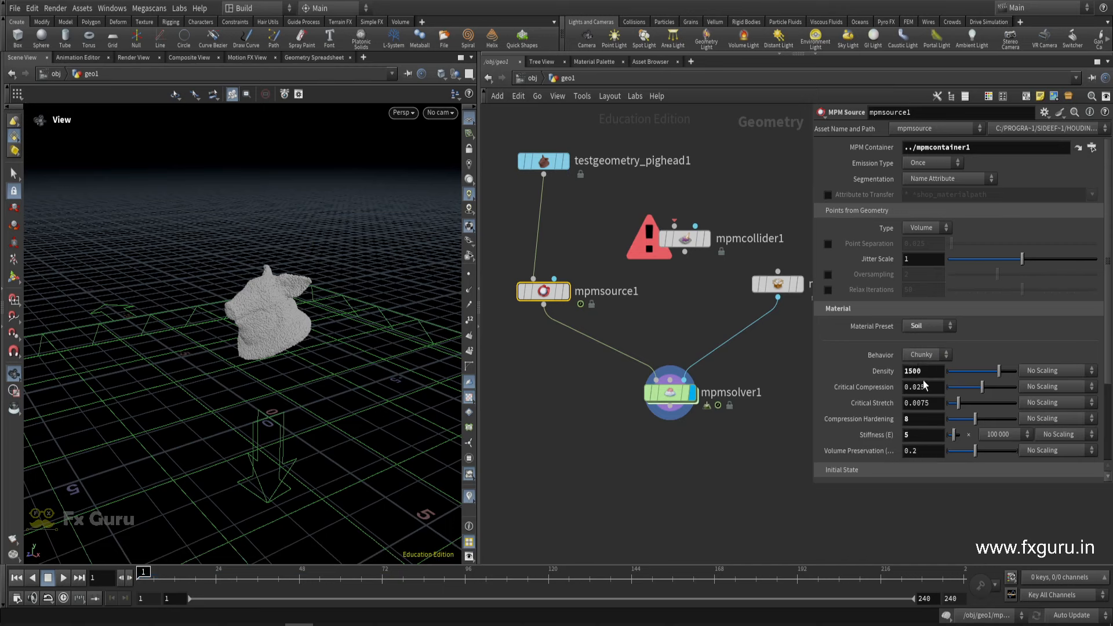
Step: Try a Stiffness (E) of 0.5 on the MPM Source, then revert the parameter to its default
{"action": "double_click", "coordinate": [926, 434]}
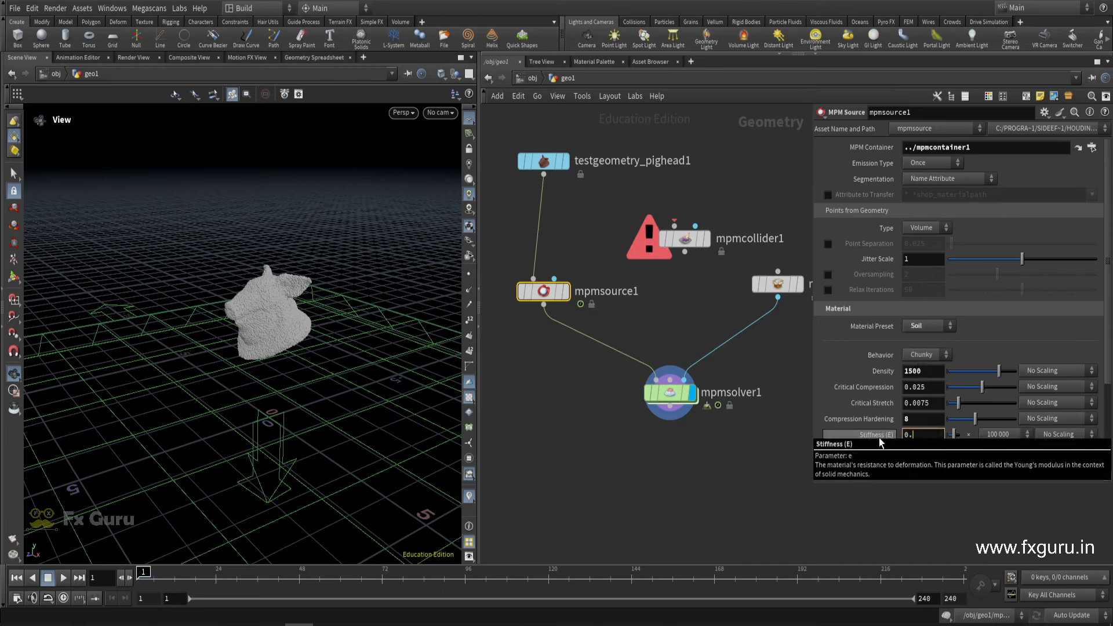
{"action": "type", "text": "0.5"}
{"action": "key", "text": "Return"}
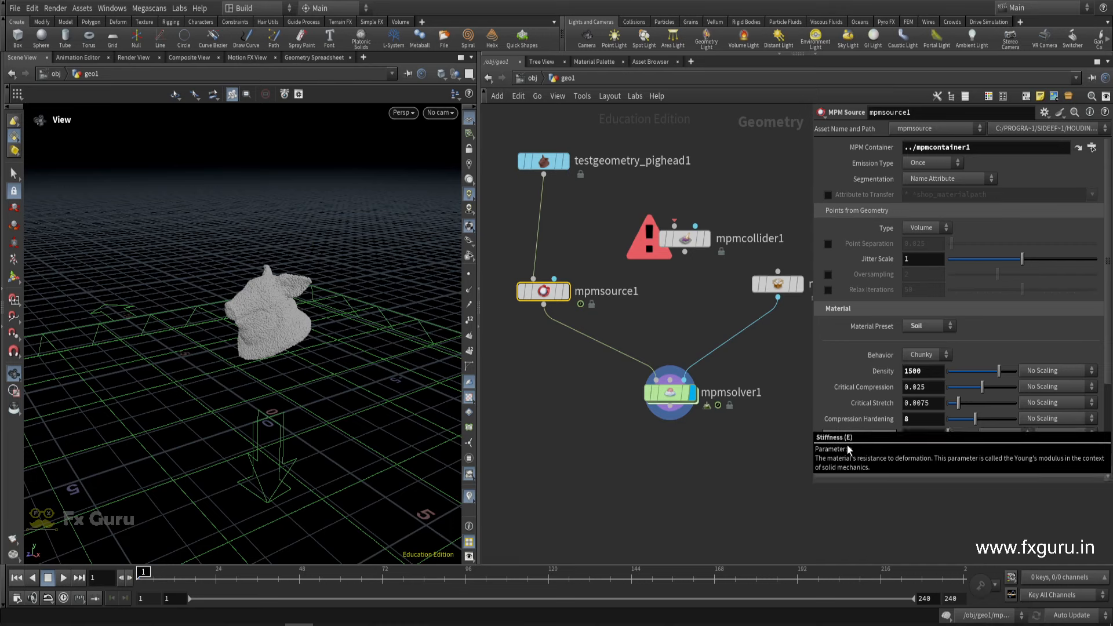
{"action": "right_click", "coordinate": [898, 458]}
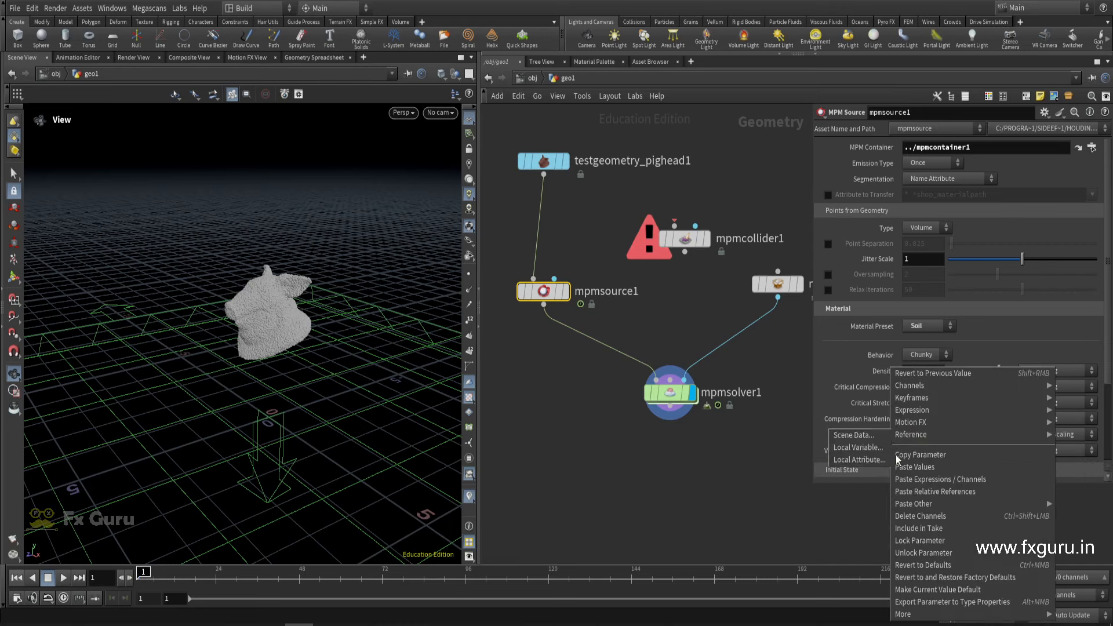
{"action": "left_click", "coordinate": [923, 564]}
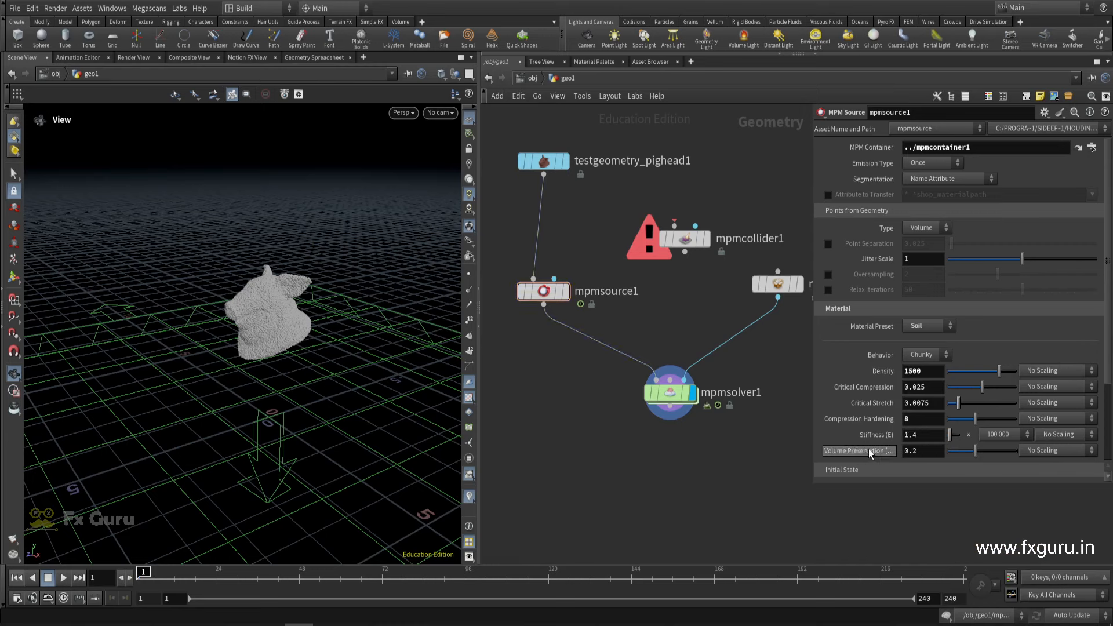
Step: Undo the latest stiffness changes on the MPM Source
{"action": "key", "text": "ctrl+z"}
{"action": "key", "text": "ctrl+z"}
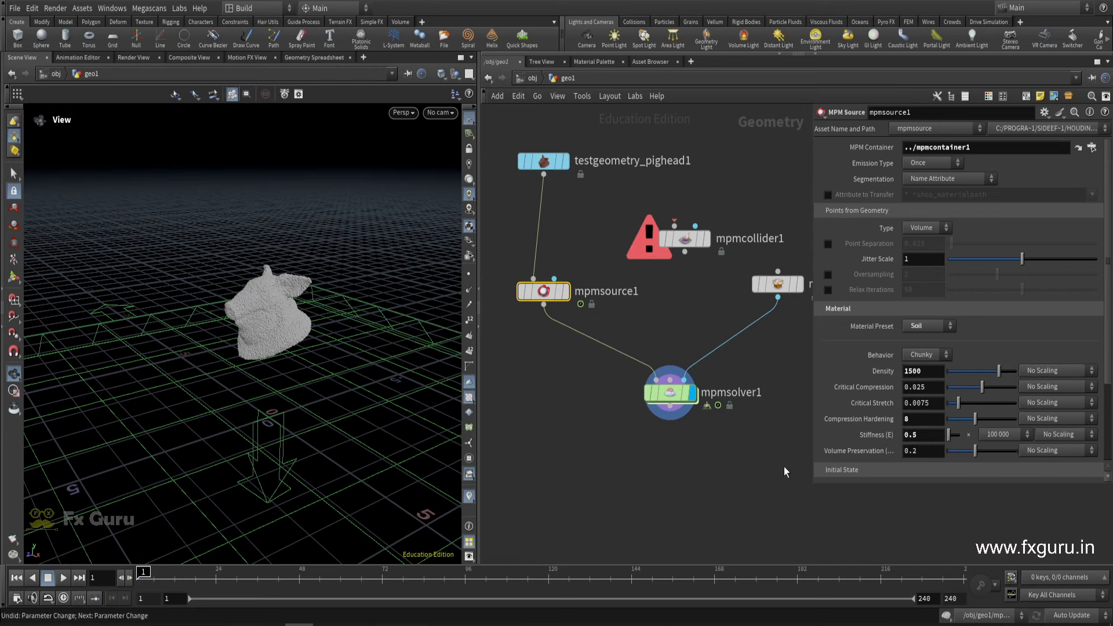
{"action": "key", "text": "ctrl+z"}
Step: Add a polygon Tube, feed it into the MPM Collider and wire the collider back into the MPM Solver
{"action": "left_click_drag", "start_coordinate": [249, 354], "coordinate": [427, 316]}
{"action": "key", "text": "Tab"}
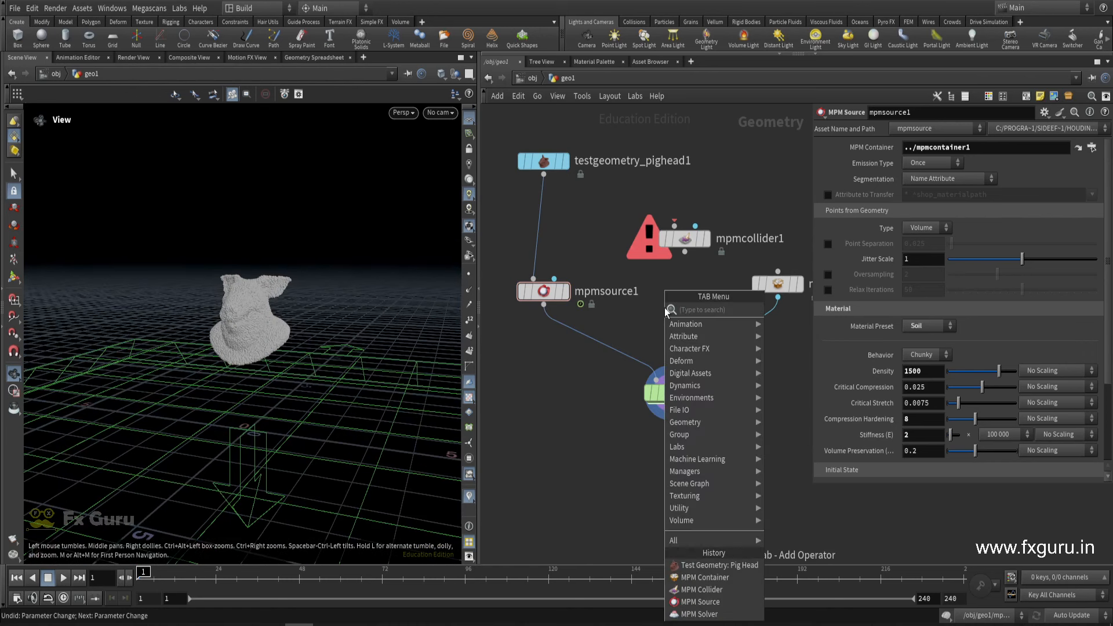
{"action": "type", "text": "tub"}
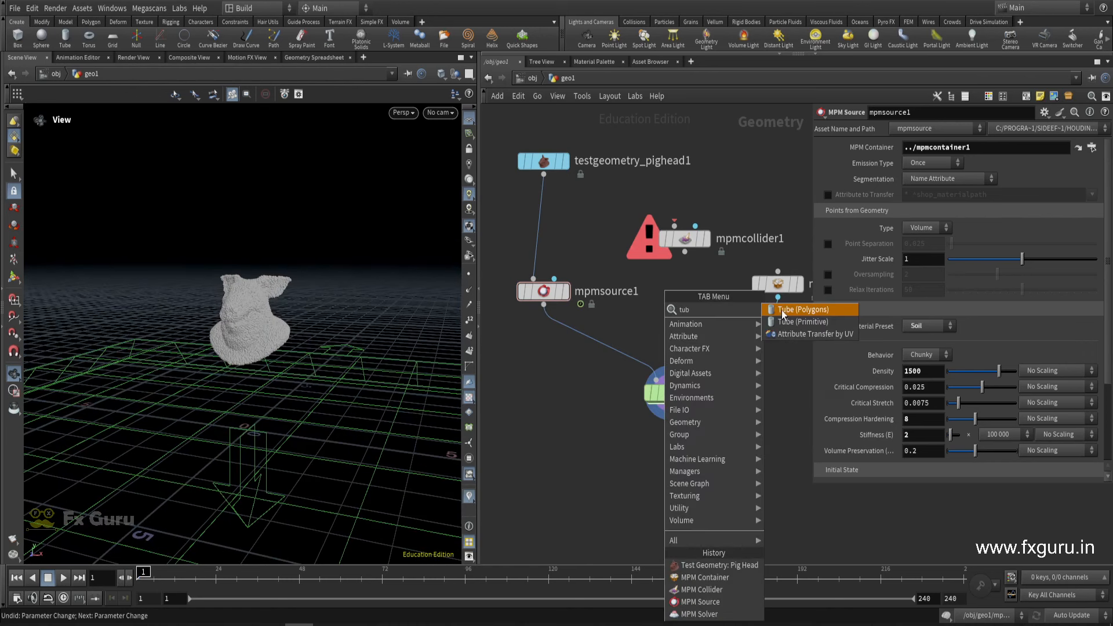
{"action": "left_click", "coordinate": [782, 310]}
{"action": "left_click", "coordinate": [660, 284]}
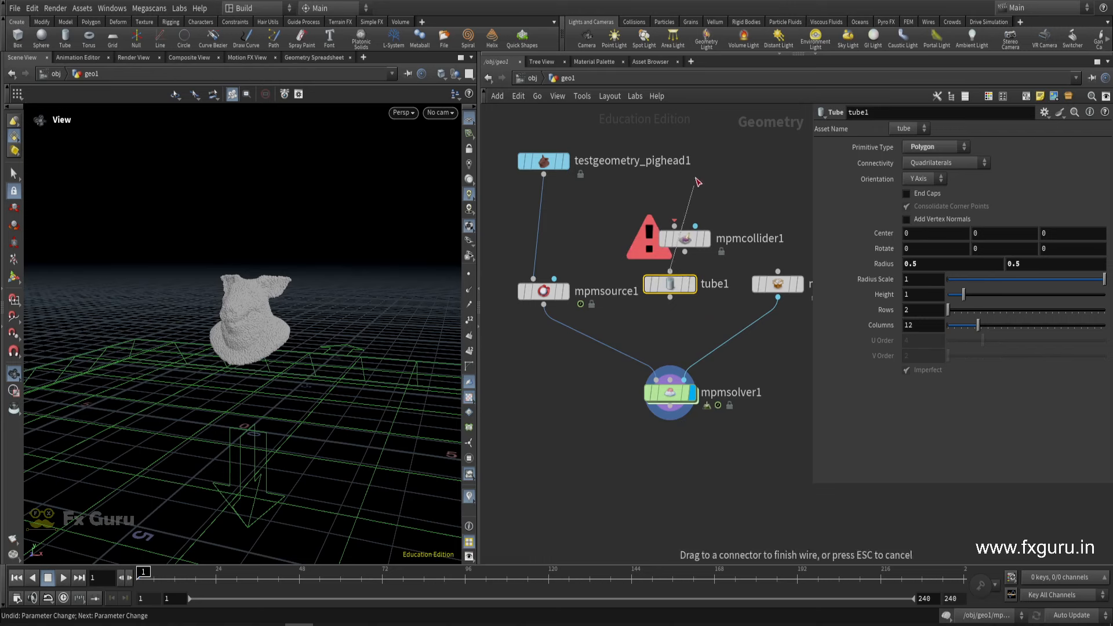
{"action": "left_click_drag", "start_coordinate": [670, 284], "coordinate": [673, 377]}
Step: Display the tube and template the pig head so both are shown together
{"action": "left_click_drag", "start_coordinate": [259, 433], "coordinate": [278, 394]}
{"action": "left_click", "coordinate": [720, 161]}
{"action": "left_click", "coordinate": [559, 161]}
Step: Lay the tube on its side with a Z rotation of -90, a height of 4.63 and End Caps enabled
{"action": "middle_click_drag", "start_coordinate": [926, 249], "coordinate": [910, 226]}
{"action": "key", "text": "ctrl+z"}
{"action": "middle_click_drag", "start_coordinate": [1059, 249], "coordinate": [838, 244]}
{"action": "key", "text": "Tab"}
{"action": "type", "text": "-"}
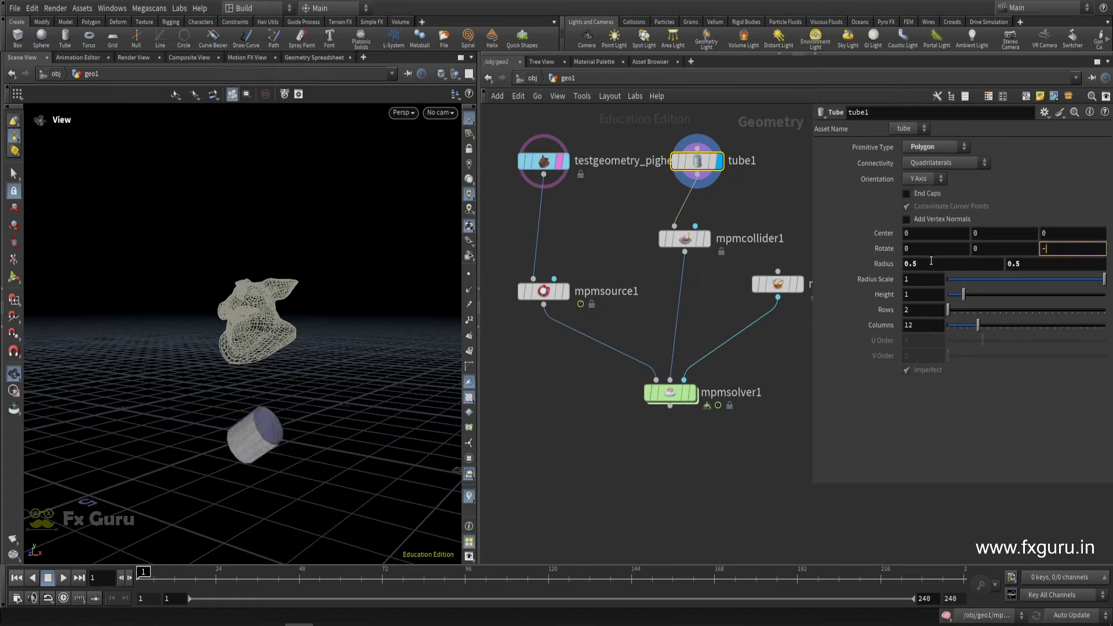
{"action": "type", "text": "90"}
{"action": "key", "text": "Return"}
{"action": "left_click_drag", "start_coordinate": [963, 295], "coordinate": [1023, 298]}
{"action": "left_click", "coordinate": [907, 193]}
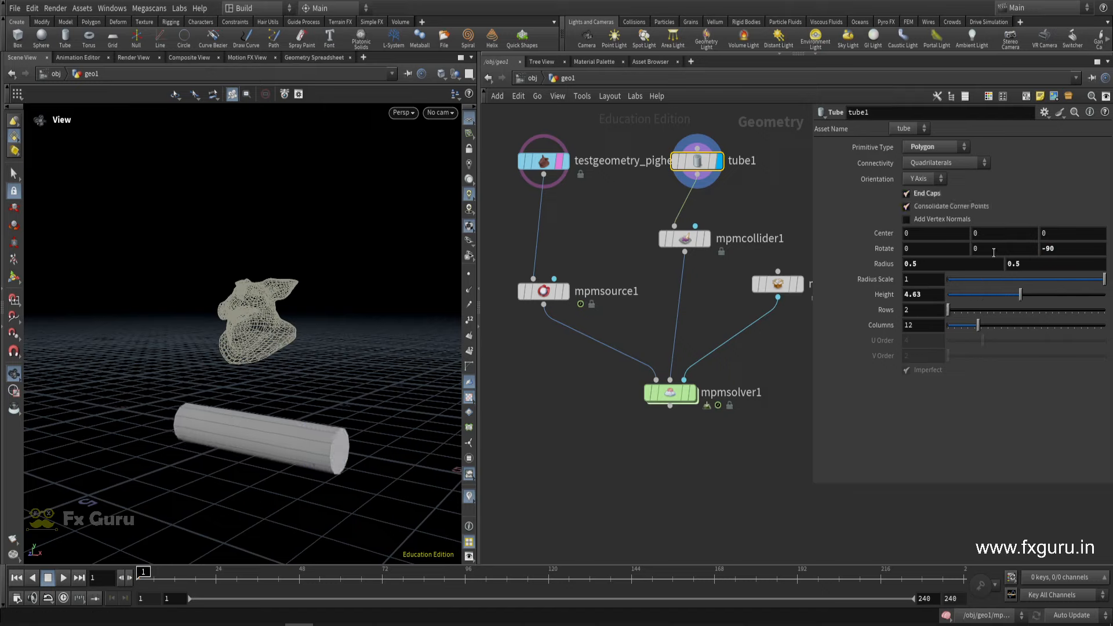
Step: Raise the tube's Y center until it sits just beneath the pig head, and increase its column count
{"action": "middle_click_drag", "start_coordinate": [985, 234], "coordinate": [1051, 232]}
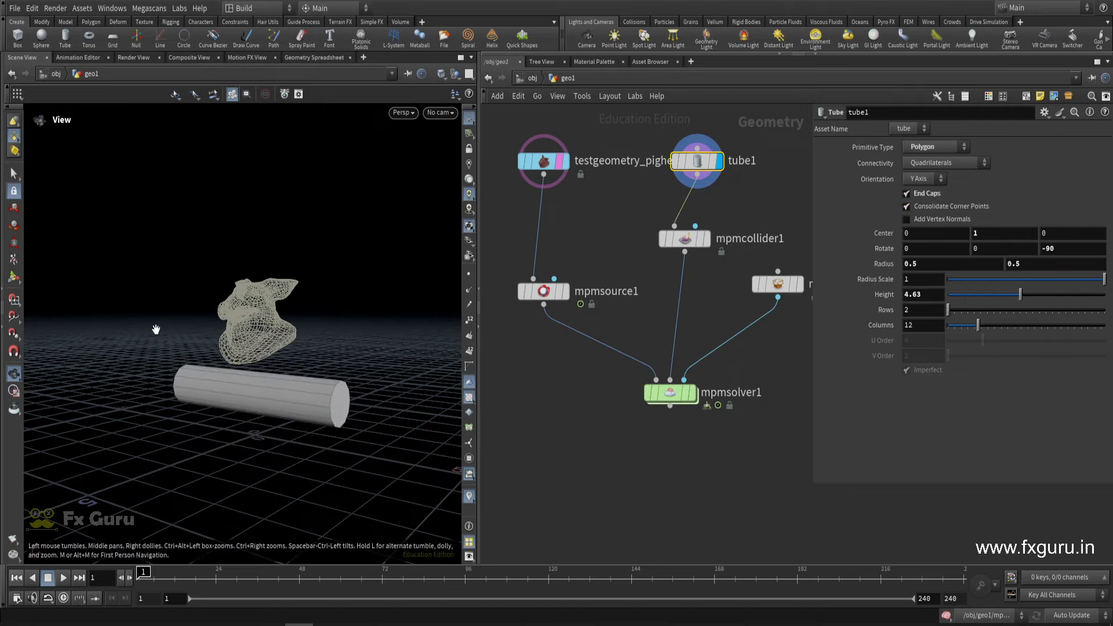
{"action": "left_click_drag", "start_coordinate": [155, 330], "coordinate": [121, 312]}
{"action": "middle_click_drag", "start_coordinate": [999, 230], "coordinate": [1028, 228]}
{"action": "left_click_drag", "start_coordinate": [979, 328], "coordinate": [1085, 328]}
Step: Display the MPM Solver and view the pig head particles together with the tube collider
{"action": "left_click", "coordinate": [672, 393]}
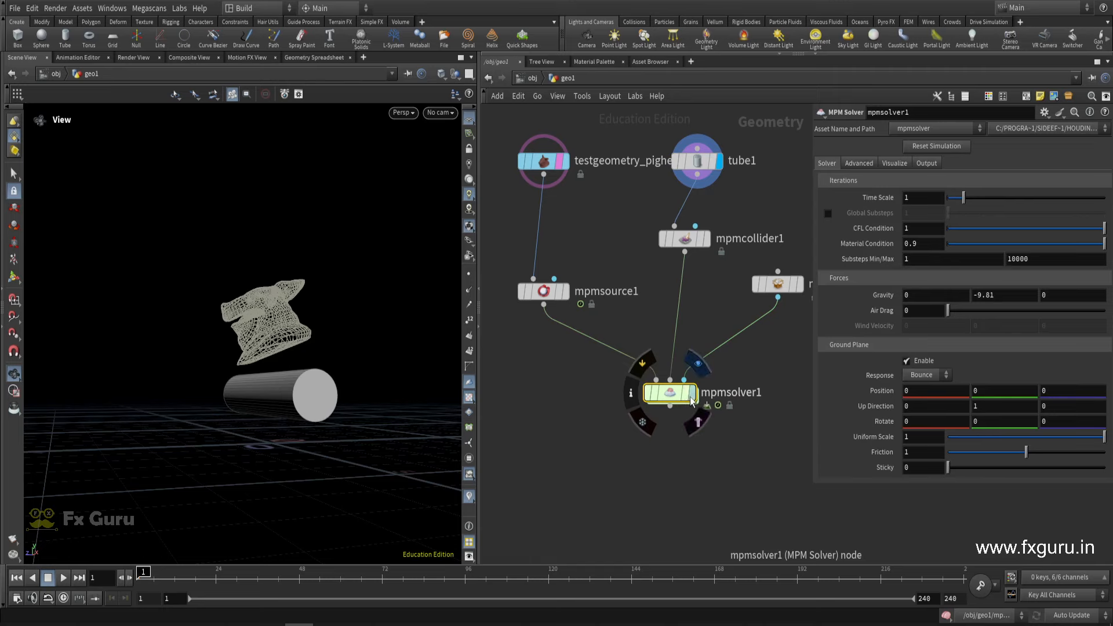
{"action": "left_click", "coordinate": [691, 393]}
{"action": "left_click_drag", "start_coordinate": [282, 399], "coordinate": [175, 528]}
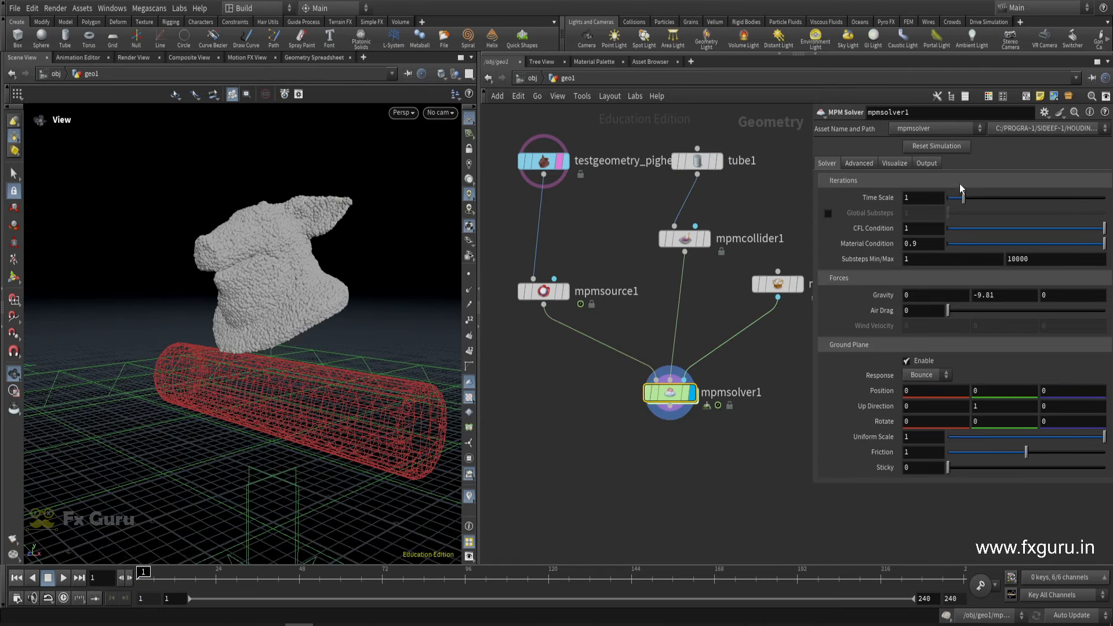
Step: Turn off Show Container in the solver's visualization, and toggle the collider and ground plane guides off and on
{"action": "left_click", "coordinate": [905, 165]}
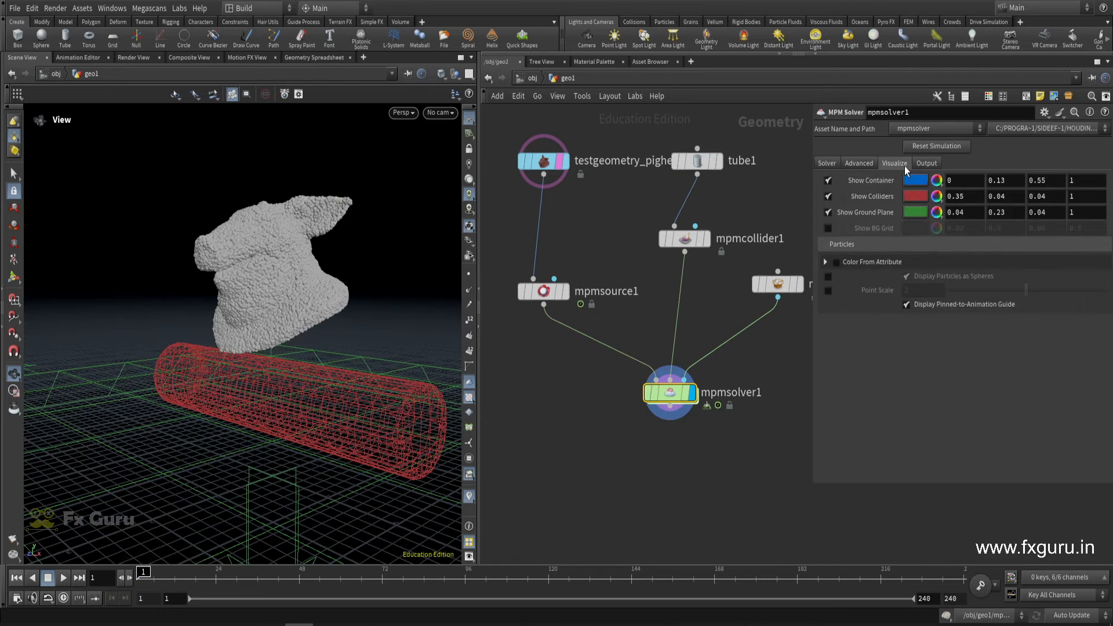
{"action": "left_click", "coordinate": [828, 181]}
{"action": "left_click", "coordinate": [828, 180]}
{"action": "left_click", "coordinate": [828, 180]}
{"action": "left_click", "coordinate": [828, 196]}
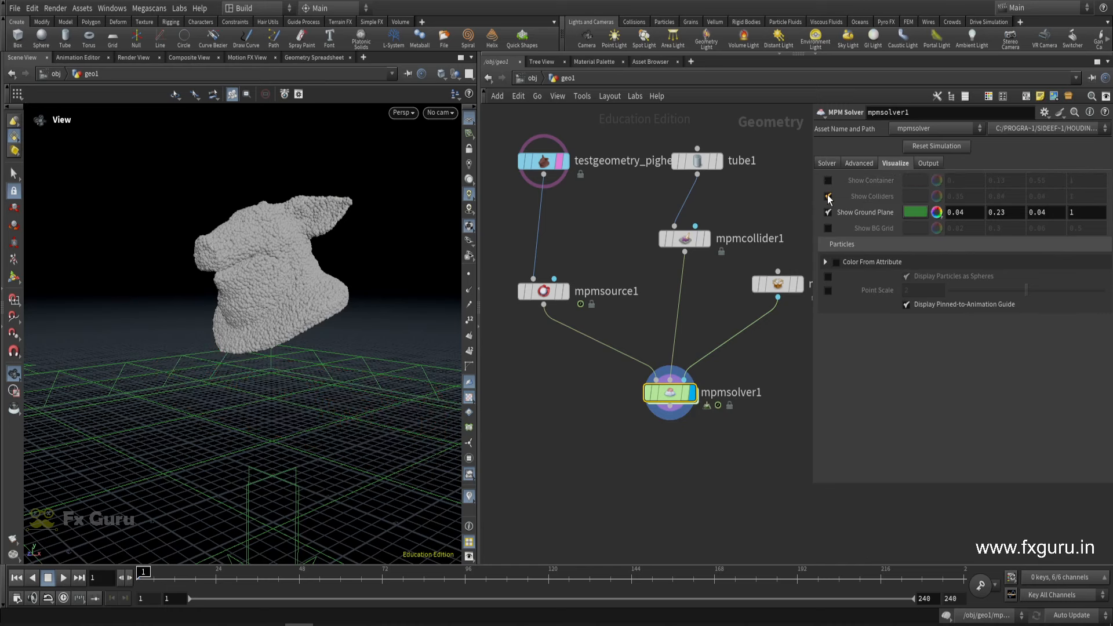
{"action": "left_click", "coordinate": [828, 196]}
{"action": "left_click", "coordinate": [828, 212]}
{"action": "left_click", "coordinate": [829, 213]}
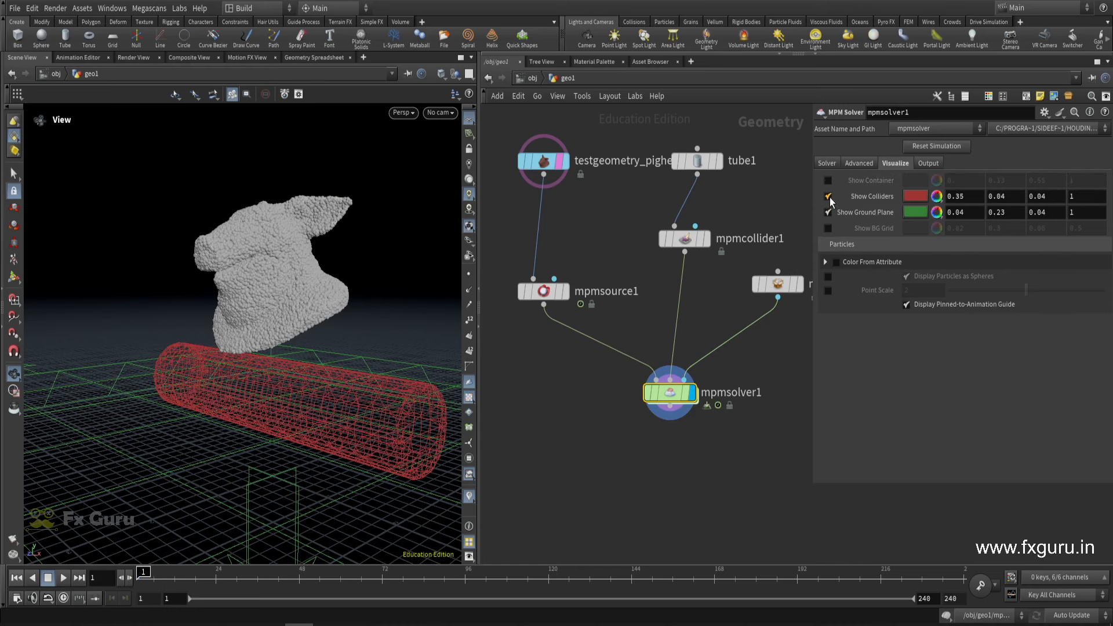
Step: Play the soil simulation, then scrub to frame 58 and inspect the particles falling over the tube
{"action": "left_click", "coordinate": [64, 578]}
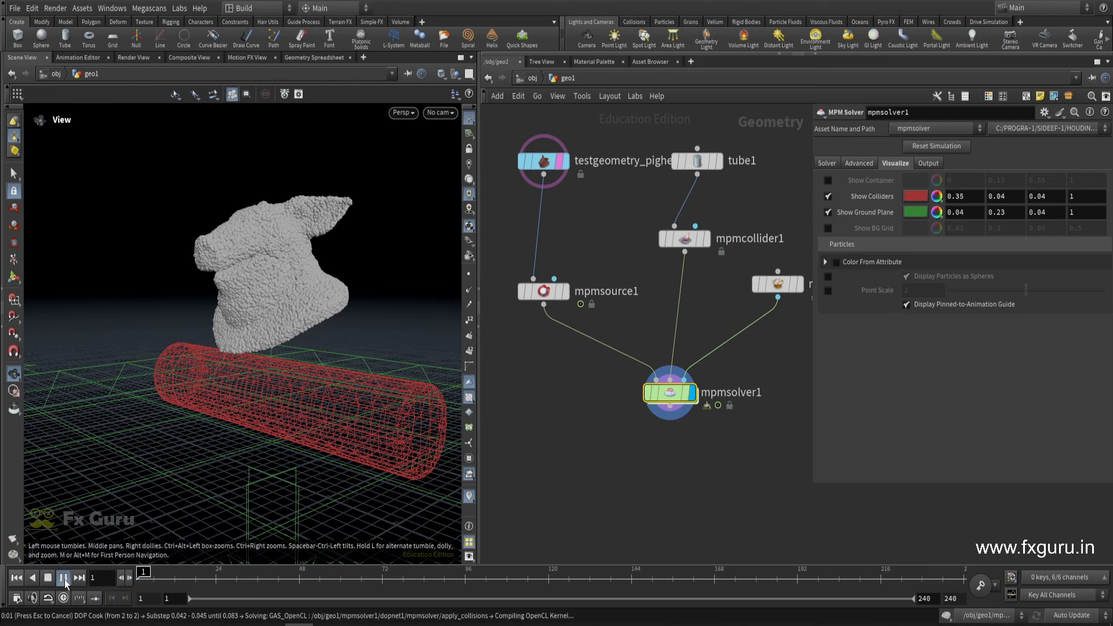
{"action": "left_click_drag", "start_coordinate": [256, 316], "coordinate": [276, 332]}
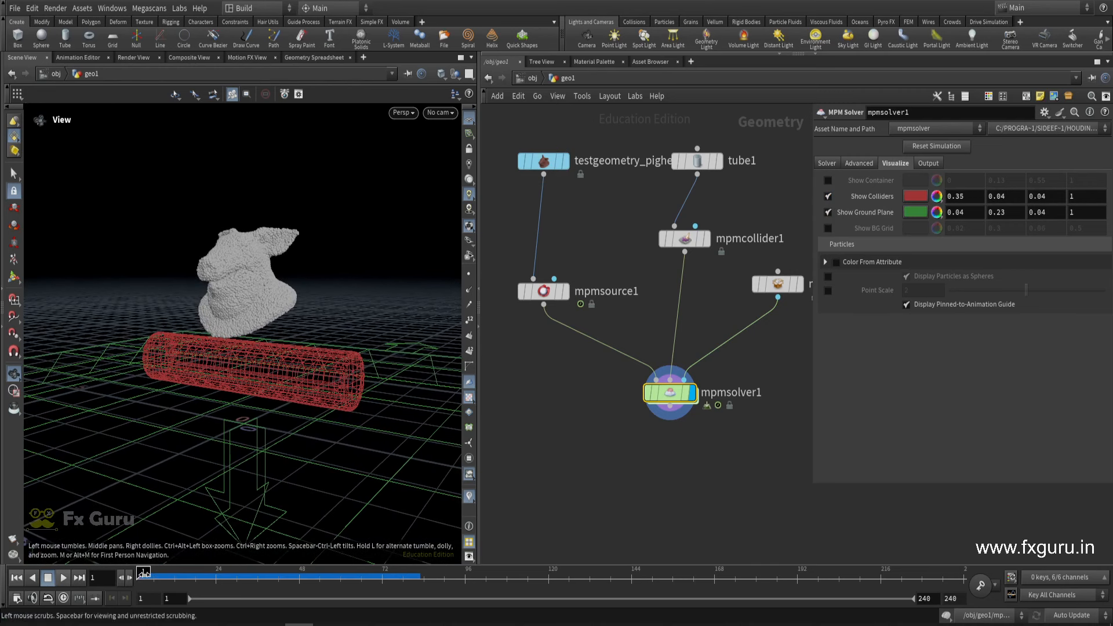
{"action": "left_click_drag", "start_coordinate": [143, 573], "coordinate": [334, 572]}
{"action": "left_click_drag", "start_coordinate": [325, 453], "coordinate": [278, 475]}
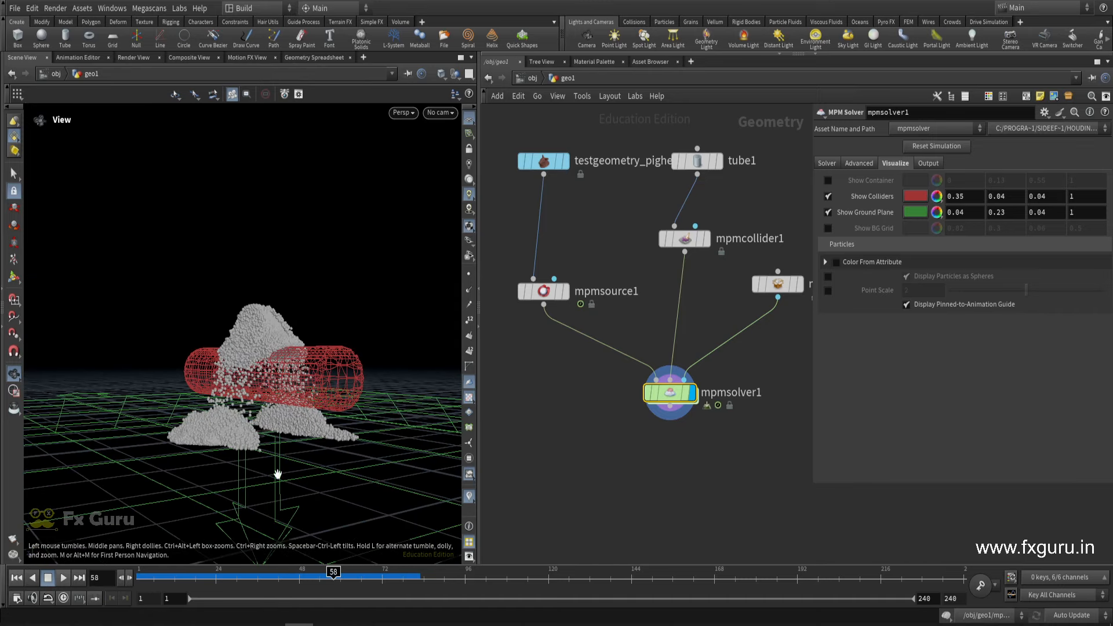
Step: Return to the first frame and delete all nodes in the geometry network
{"action": "key", "text": "ctrl+Up"}
{"action": "scroll", "coordinate": [638, 357], "scroll_direction": "down", "scroll_amount": 4}
{"action": "left_click_drag", "start_coordinate": [706, 265], "coordinate": [554, 395]}
{"action": "key", "text": "Delete"}
Step: Start adding a new node to the empty network by searching the operators for "car"
{"action": "key", "text": "Tab"}
{"action": "key", "text": "Escape"}
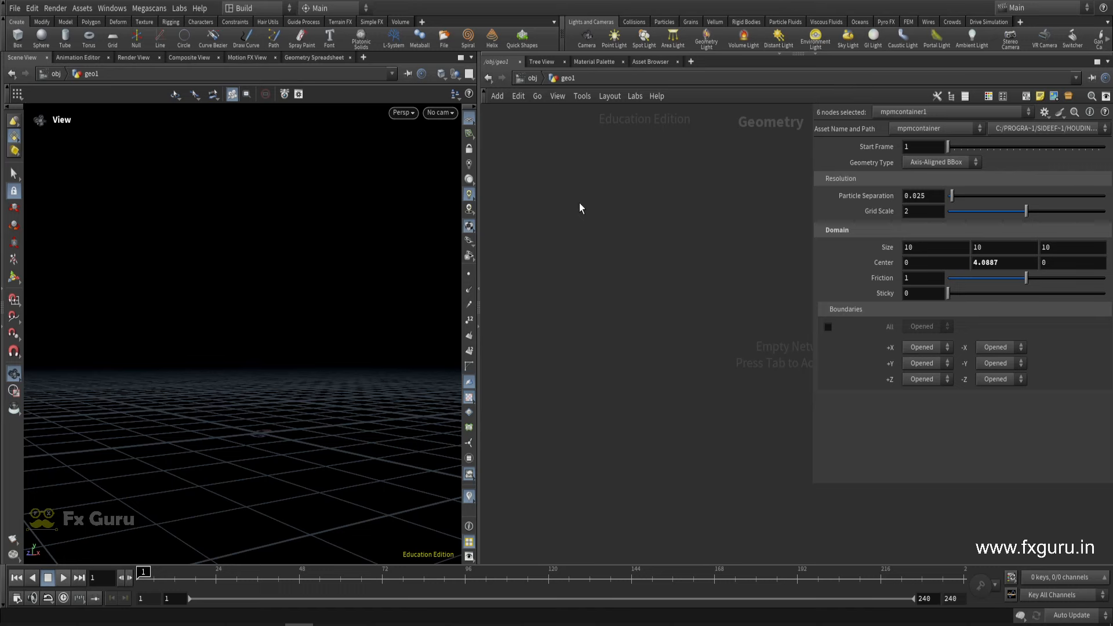
{"action": "key", "text": "Tab"}
{"action": "type", "text": "car"}
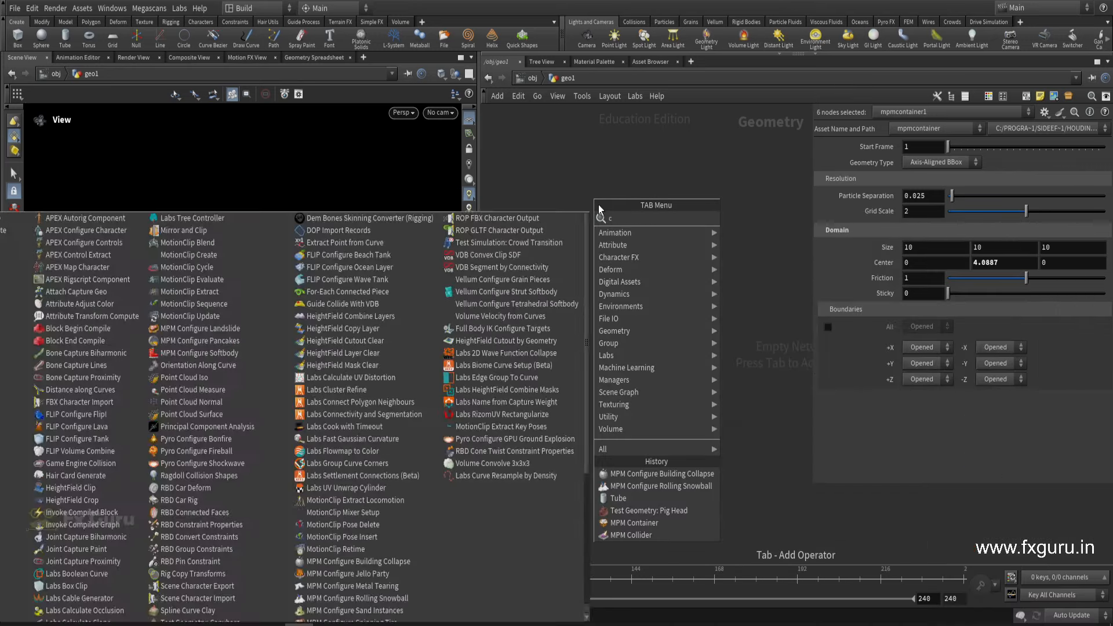